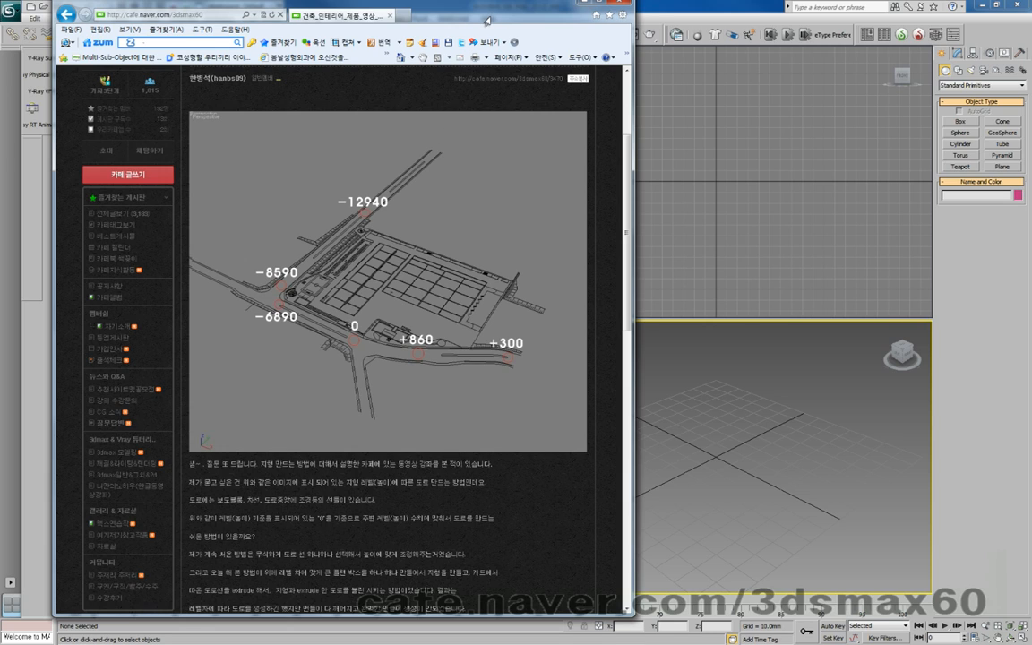
# Examine the forum question's site plan image with its road elevation labels and the description written below it.
pyautogui.moveTo(487, 21); pyautogui.dragTo(485, 30)
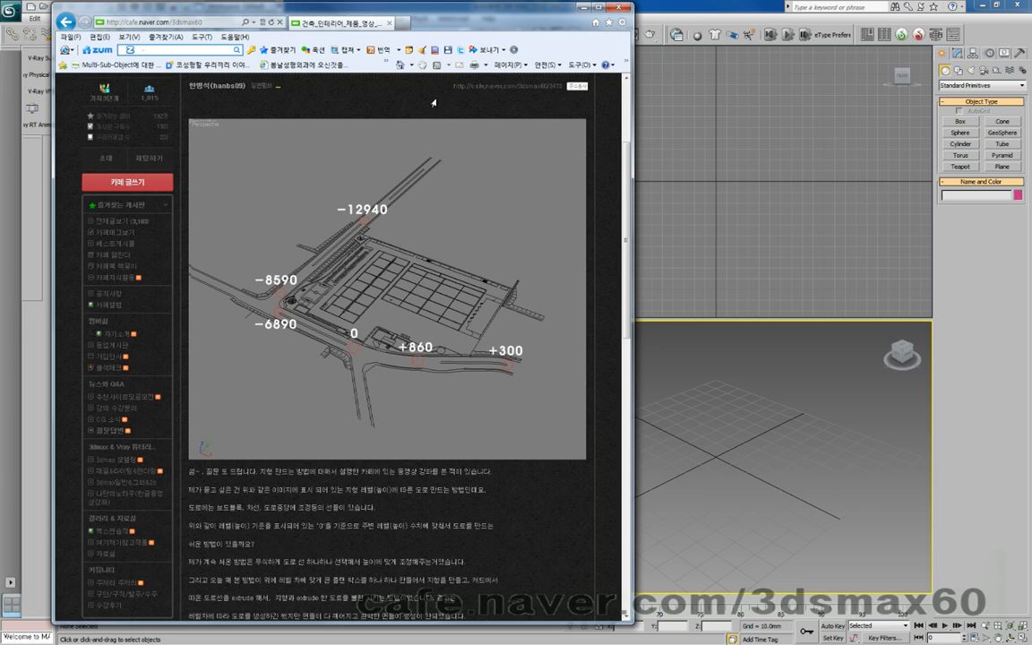
pyautogui.scroll(2, 433, 104)
pyautogui.scroll(-2, 432, 104)
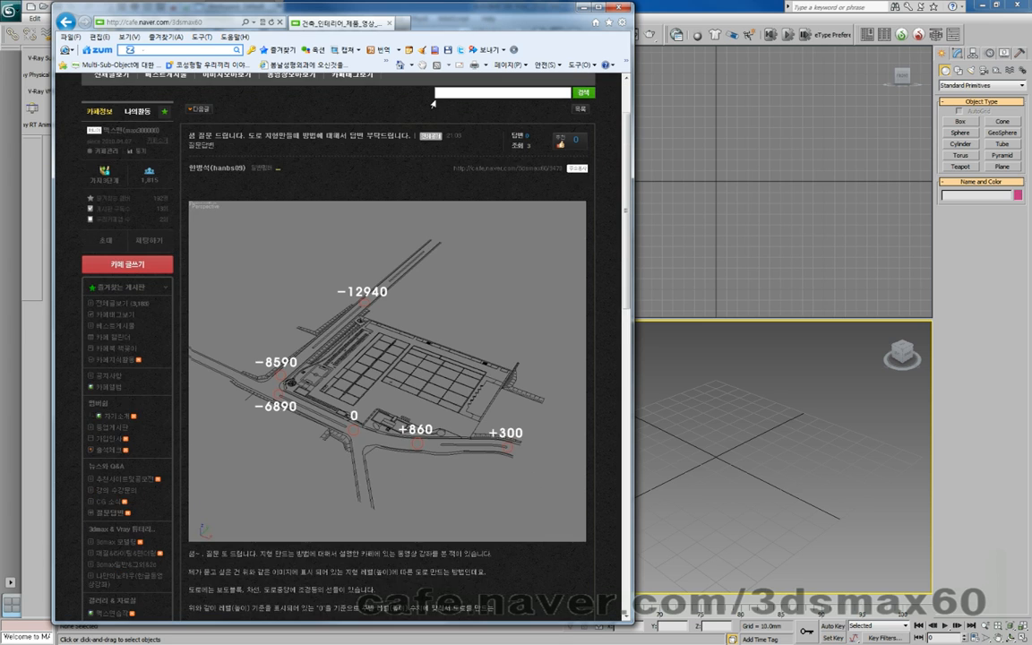
pyautogui.scroll(-3, 433, 104)
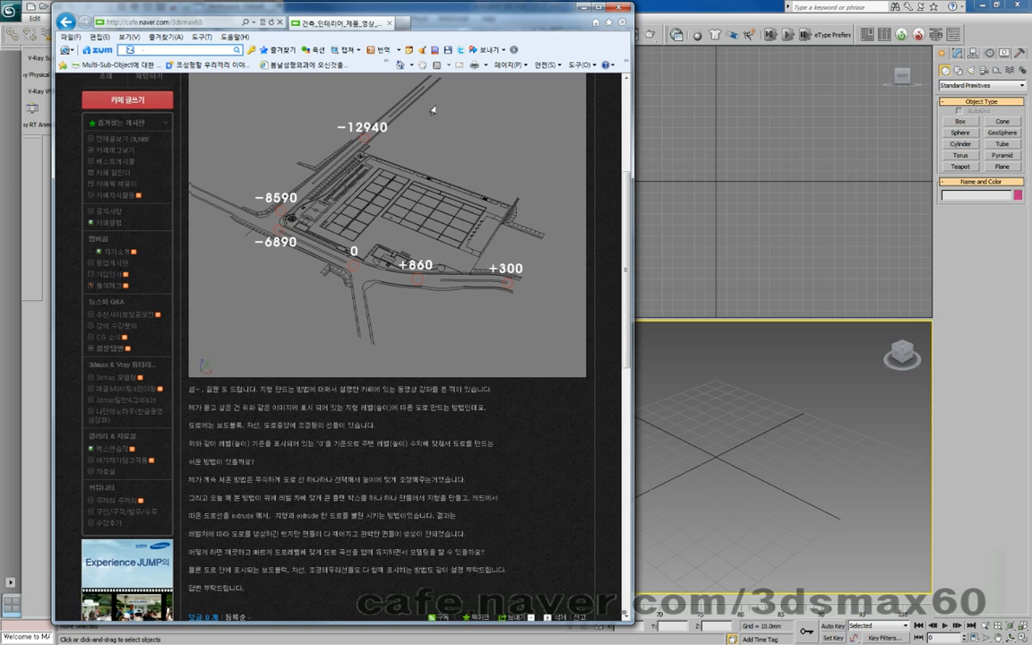
pyautogui.scroll(2, 480, 167)
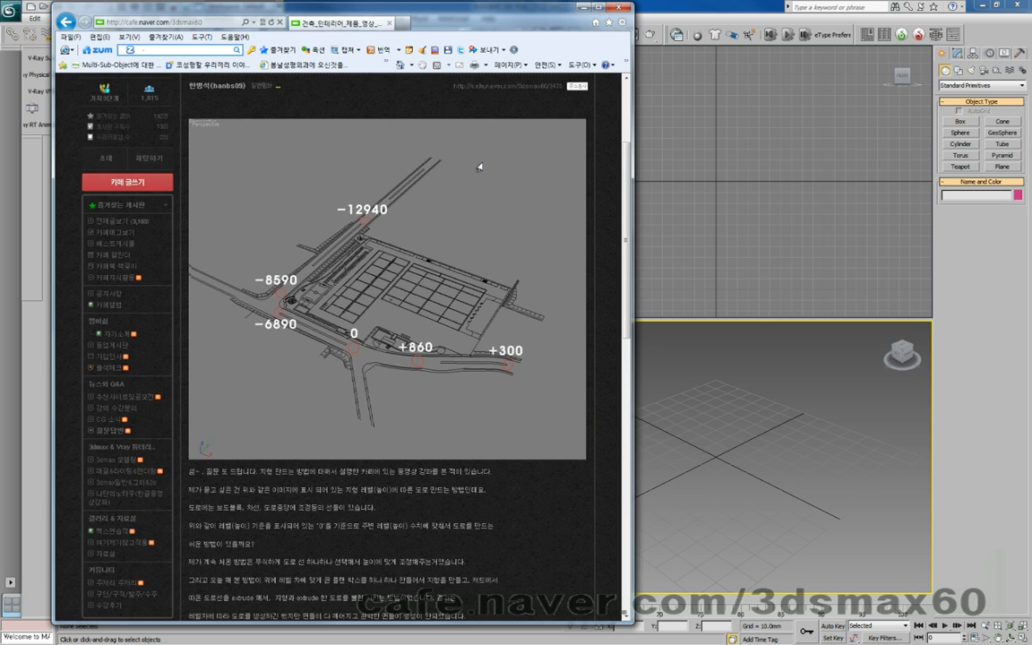
pyautogui.scroll(2, 480, 166)
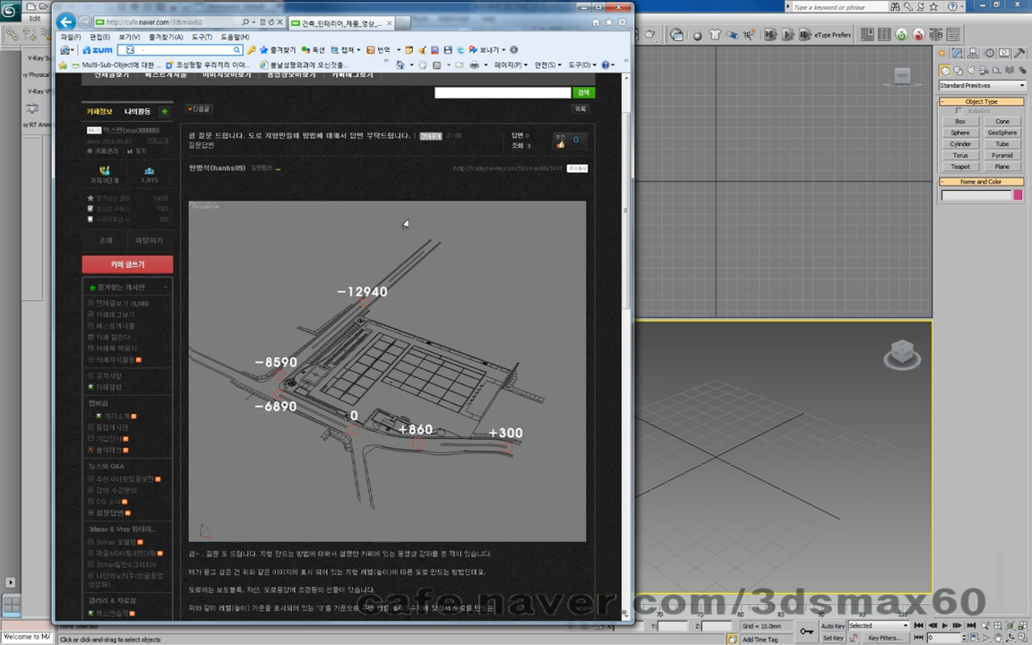
pyautogui.scroll(-3, 403, 220)
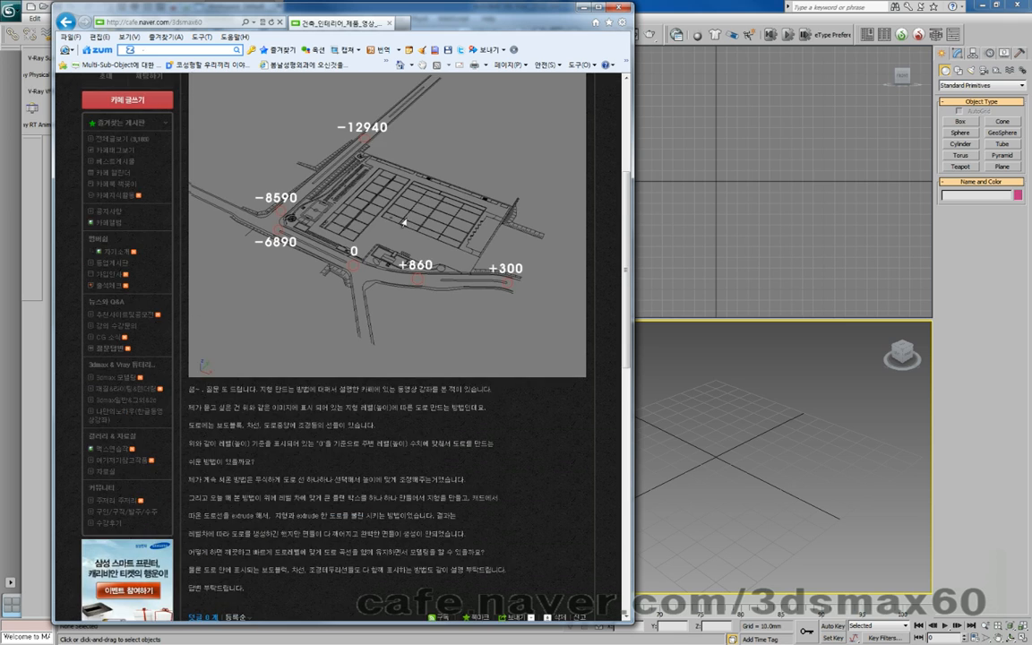
pyautogui.scroll(2, 404, 224)
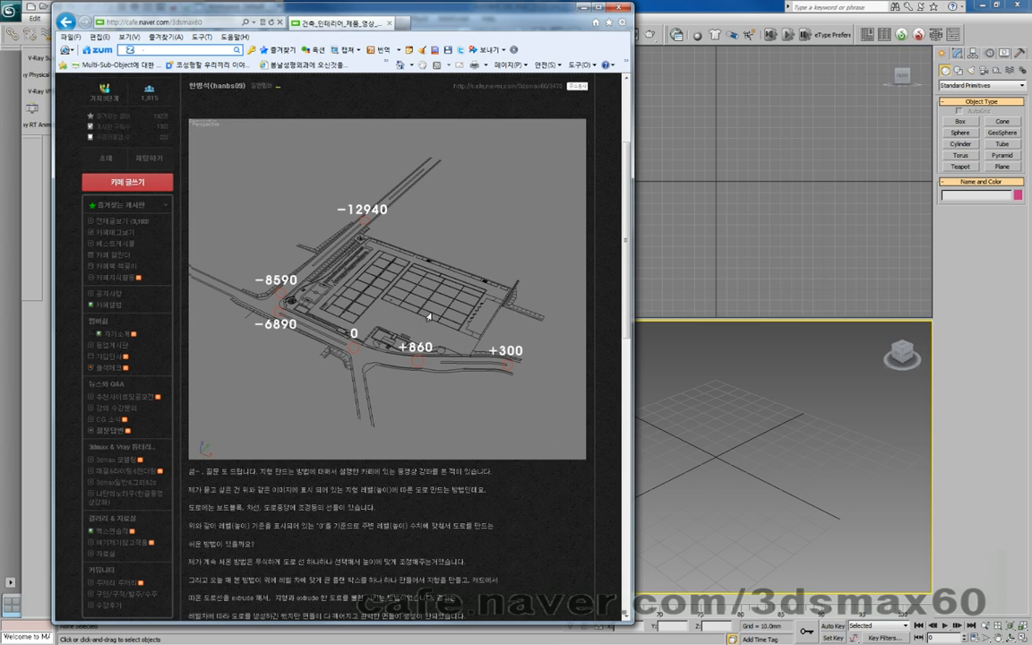
pyautogui.click(392, 284)
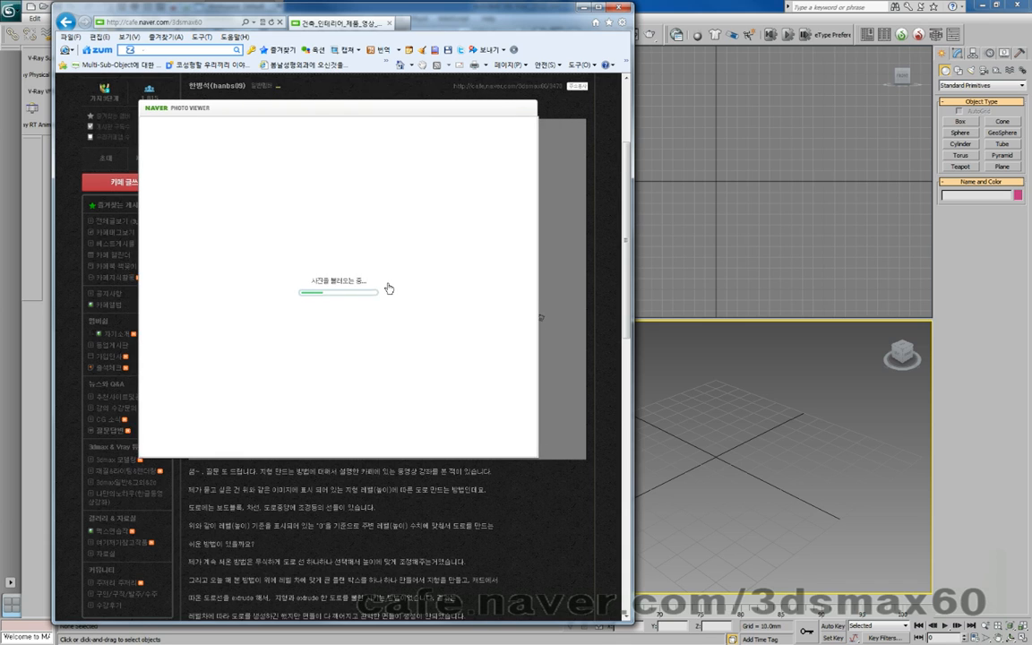
pyautogui.click(395, 291)
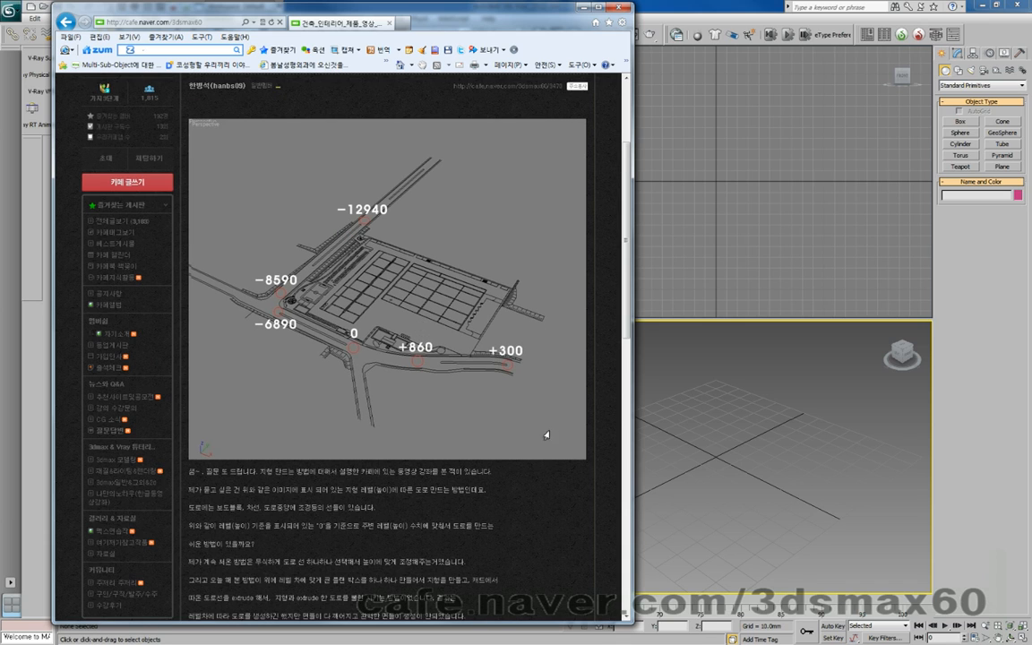
pyautogui.click(277, 203)
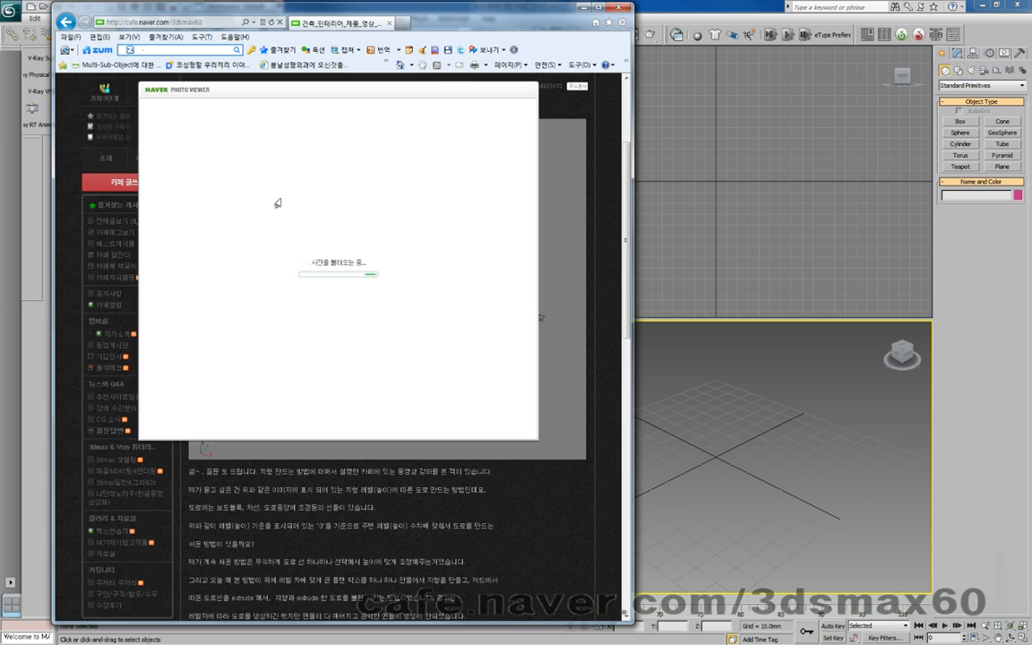
pyautogui.click(278, 203)
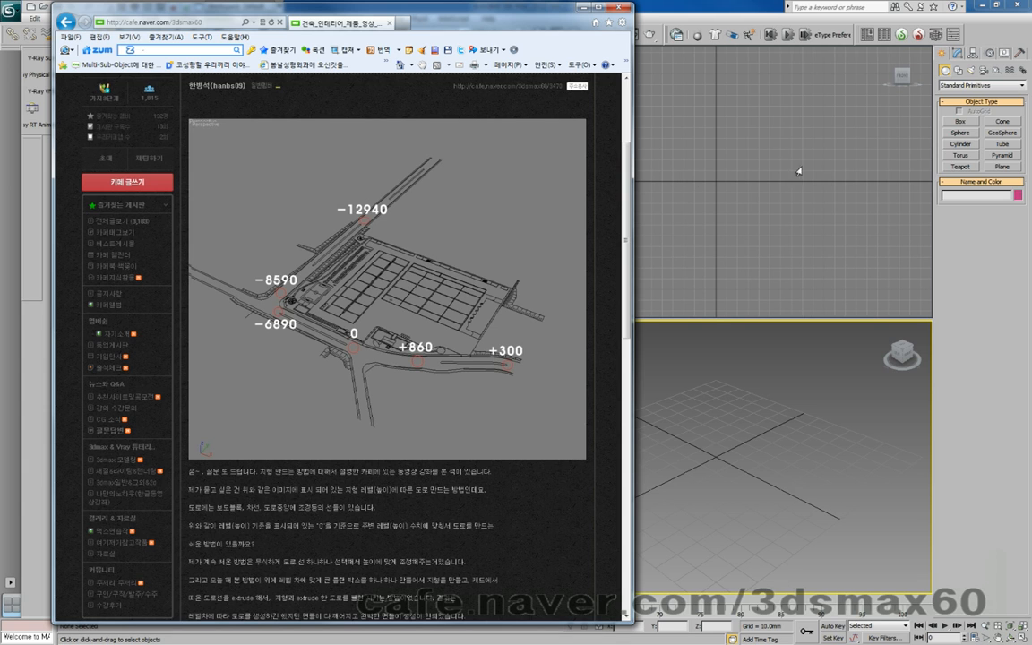
# In the Top viewport of 3ds Max, create a box about 254 by 101 mm and two narrow, lower boxes of different heights overlapping it.
pyautogui.click(852, 105)
pyautogui.click(960, 121)
pyautogui.moveTo(570, 101); pyautogui.dragTo(678, 176)
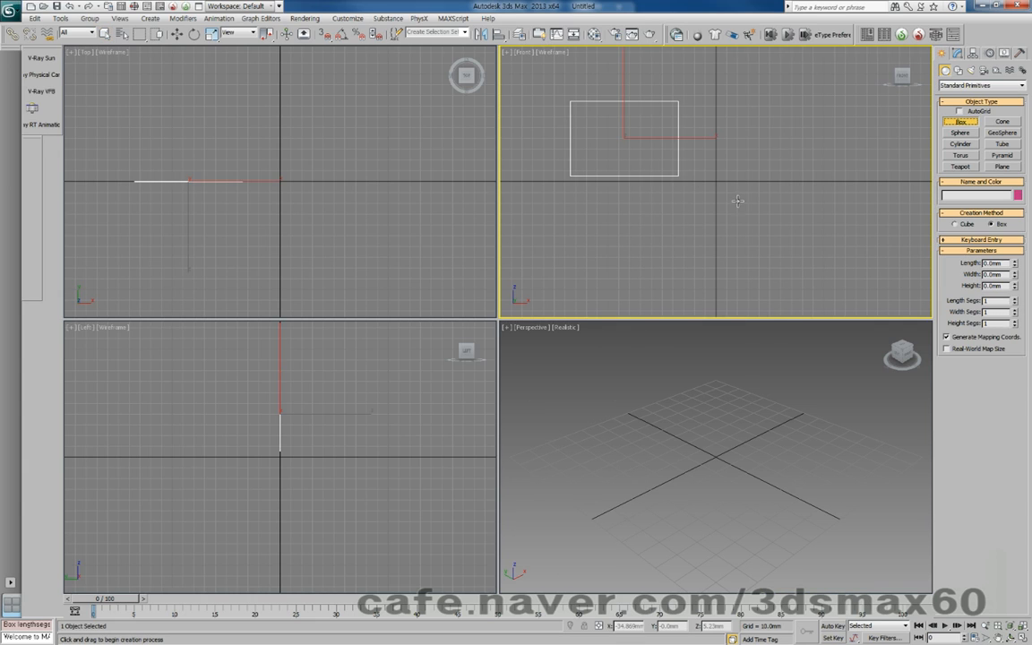
pyautogui.rightClick(737, 197)
pyautogui.moveTo(143, 110); pyautogui.dragTo(419, 220)
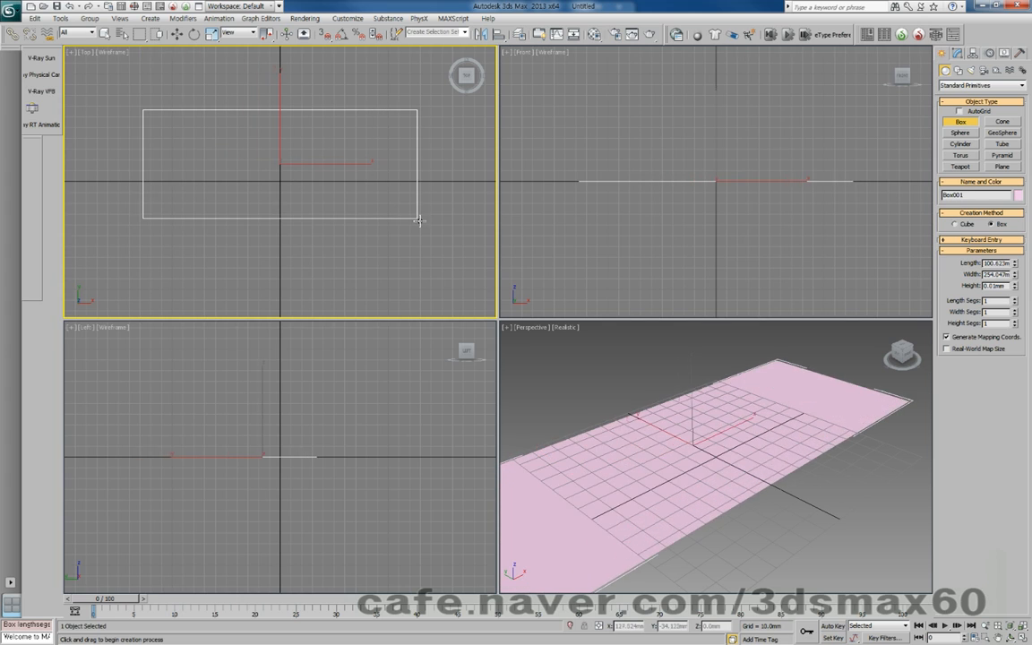
pyautogui.click(420, 154)
pyautogui.moveTo(419, 154); pyautogui.dragTo(136, 128)
pyautogui.click(241, 147)
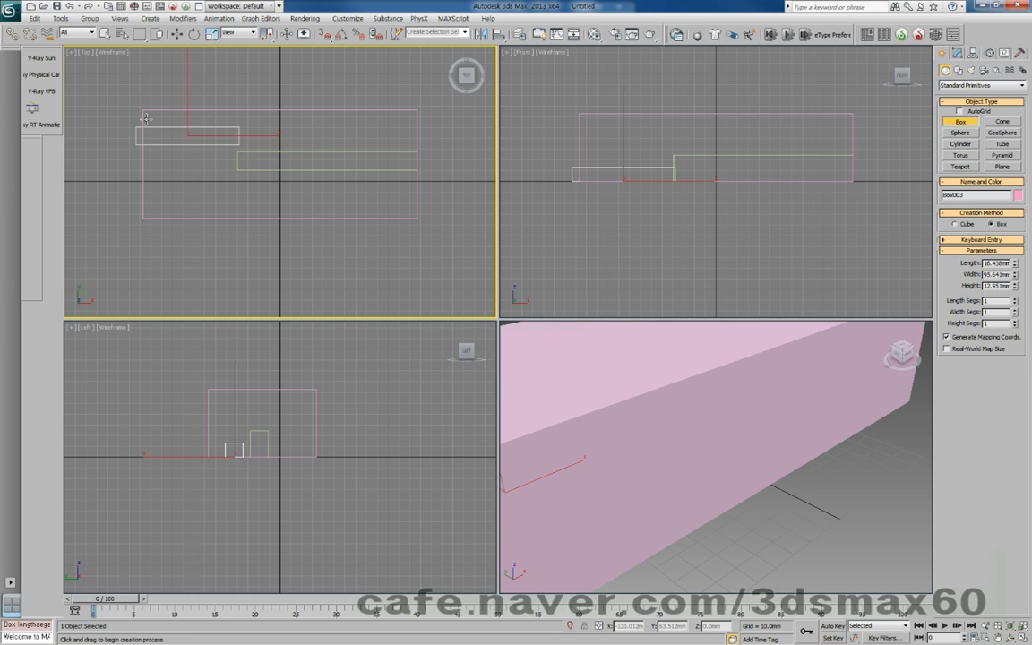
pyautogui.click(142, 115)
# Move the two narrow boxes together along Y to the back edge of the large box.
pyautogui.rightClick(281, 170)
pyautogui.click(293, 184)
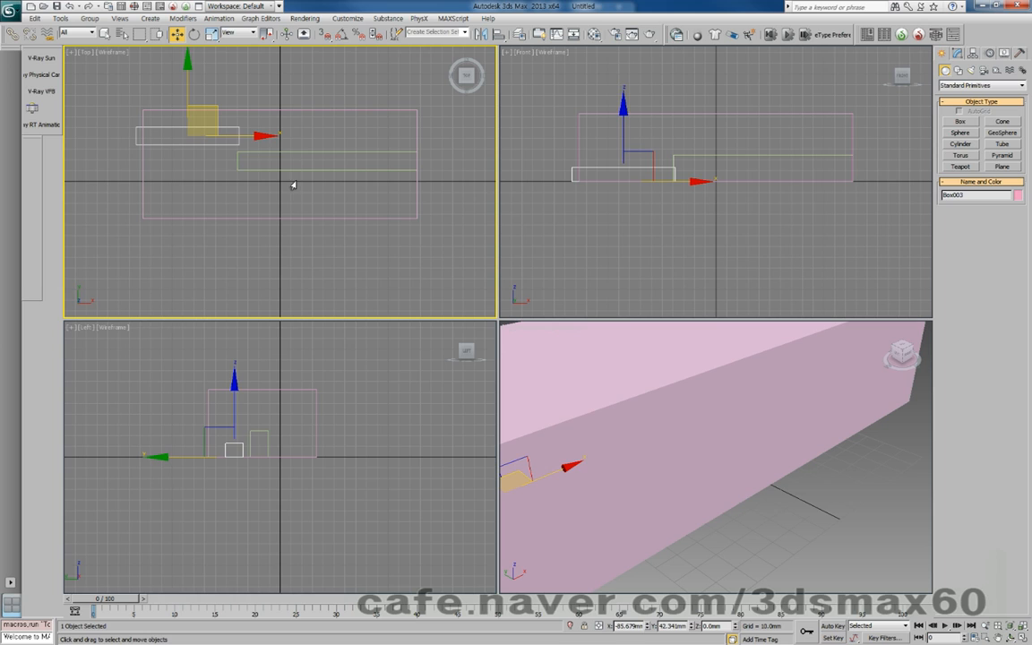
pyautogui.keyDown('ctrl'); pyautogui.click(237, 155); pyautogui.keyUp('ctrl')
pyautogui.moveTo(258, 114); pyautogui.dragTo(320, 167)
pyautogui.rightClick(321, 167)
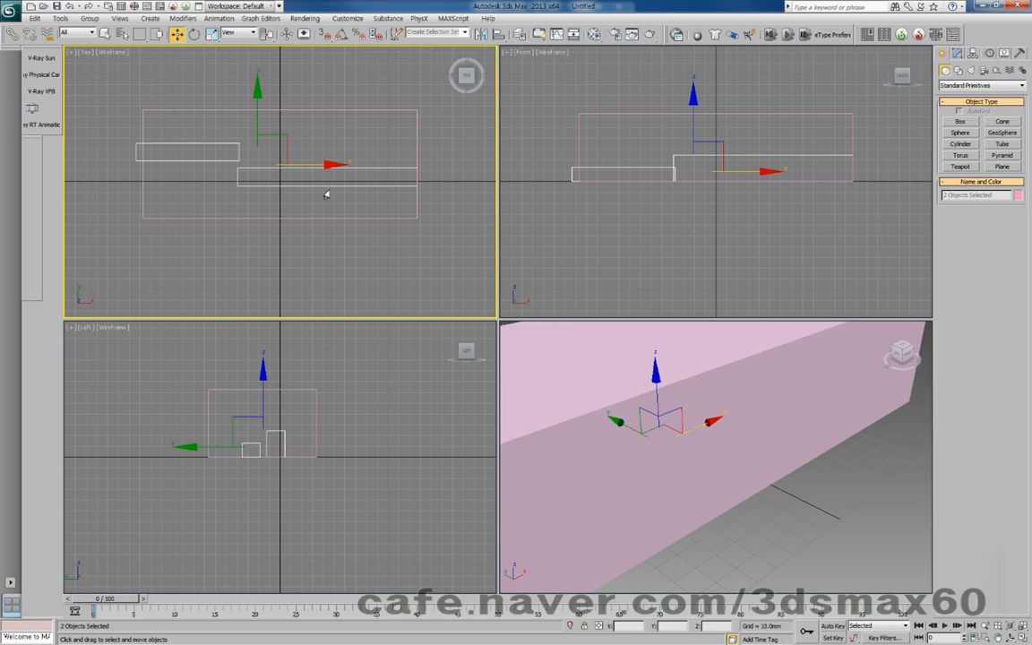
pyautogui.moveTo(257, 134); pyautogui.dragTo(263, 71)
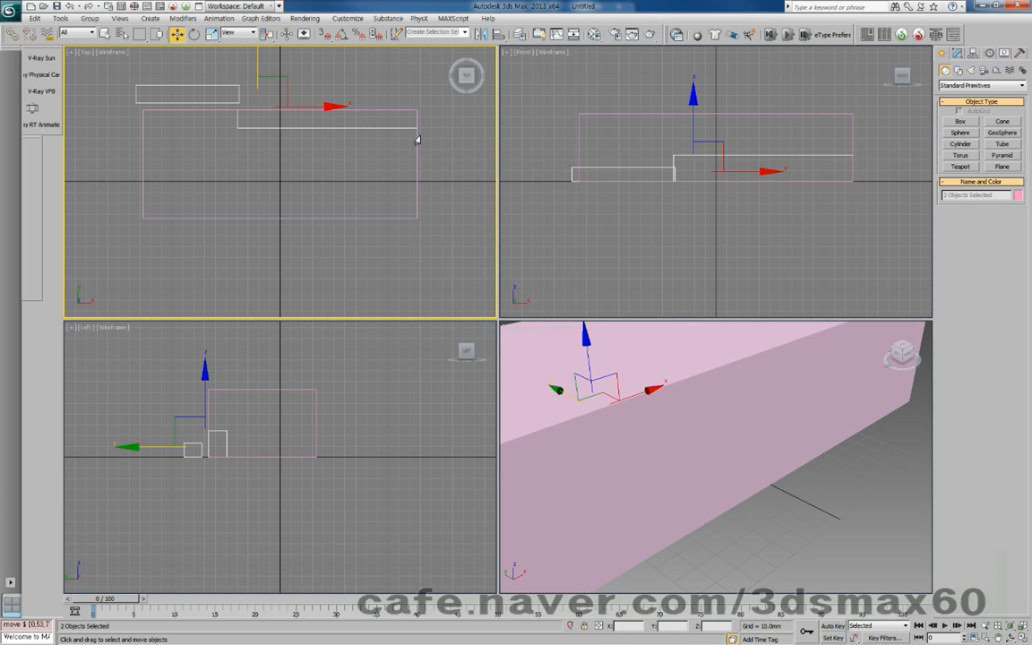
# Delete all three boxes and maximize the Perspective viewport.
pyautogui.moveTo(403, 224); pyautogui.dragTo(129, 67)
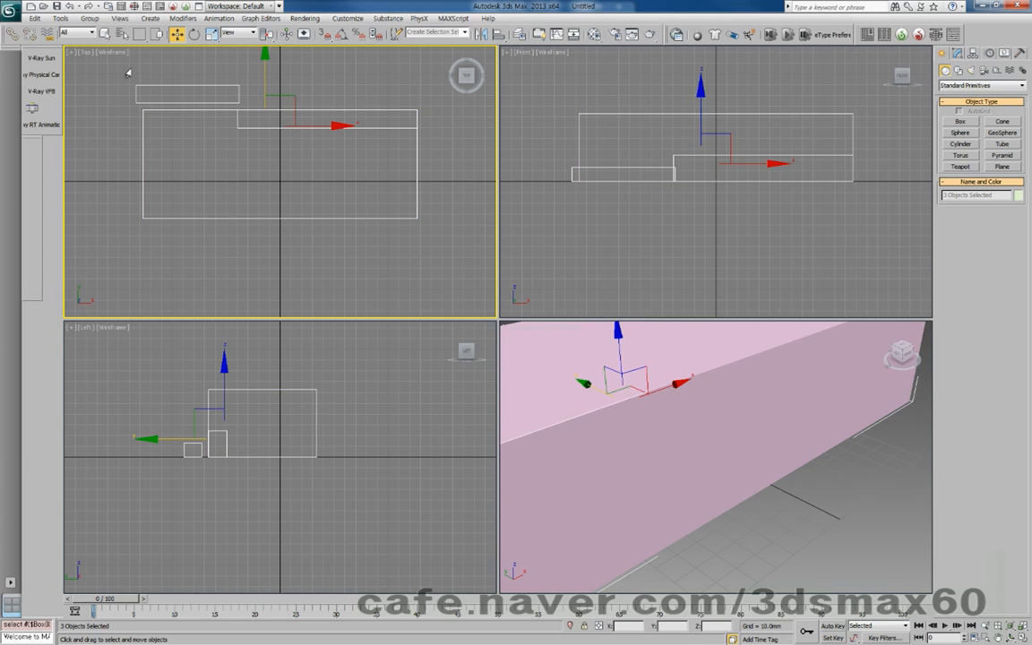
pyautogui.press('Delete')
pyautogui.click(622, 408)
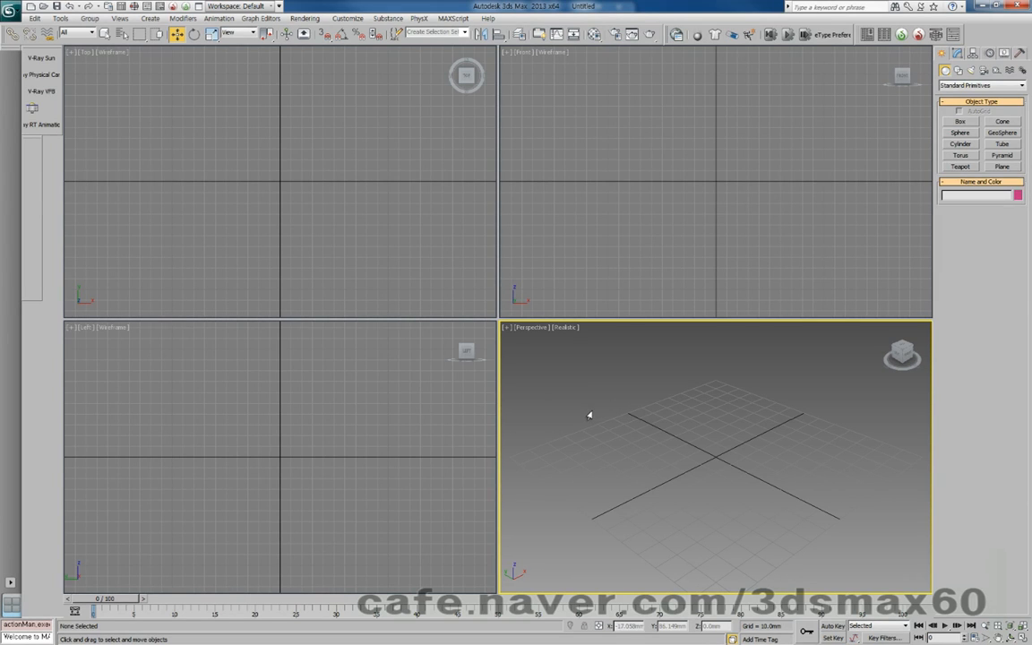
pyautogui.hotkey('alt', 'w')
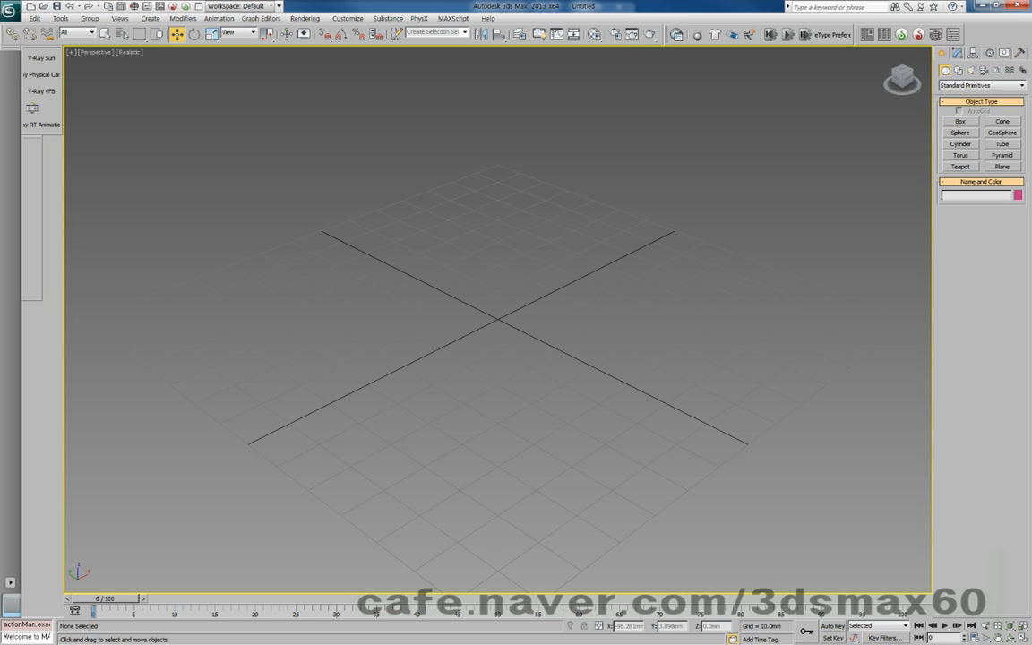
# Check the forum's elevation image again, and create a box in the Perspective view with a height of 300 mm.
pyautogui.hotkey('alt', 'Tab')
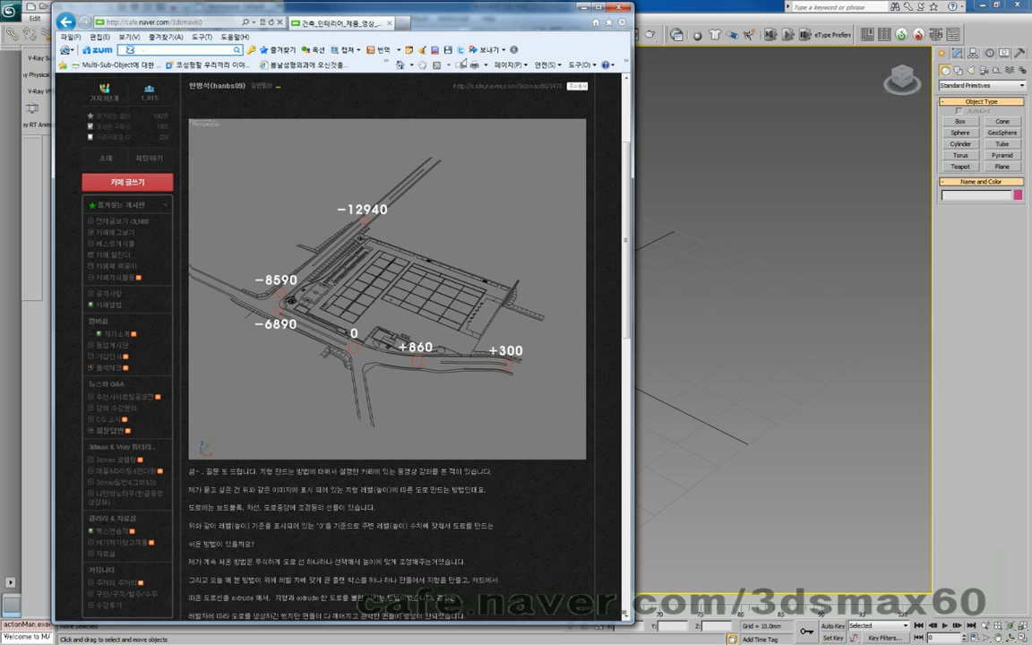
pyautogui.moveTo(444, 20); pyautogui.dragTo(0, 19)
pyautogui.click(977, 122)
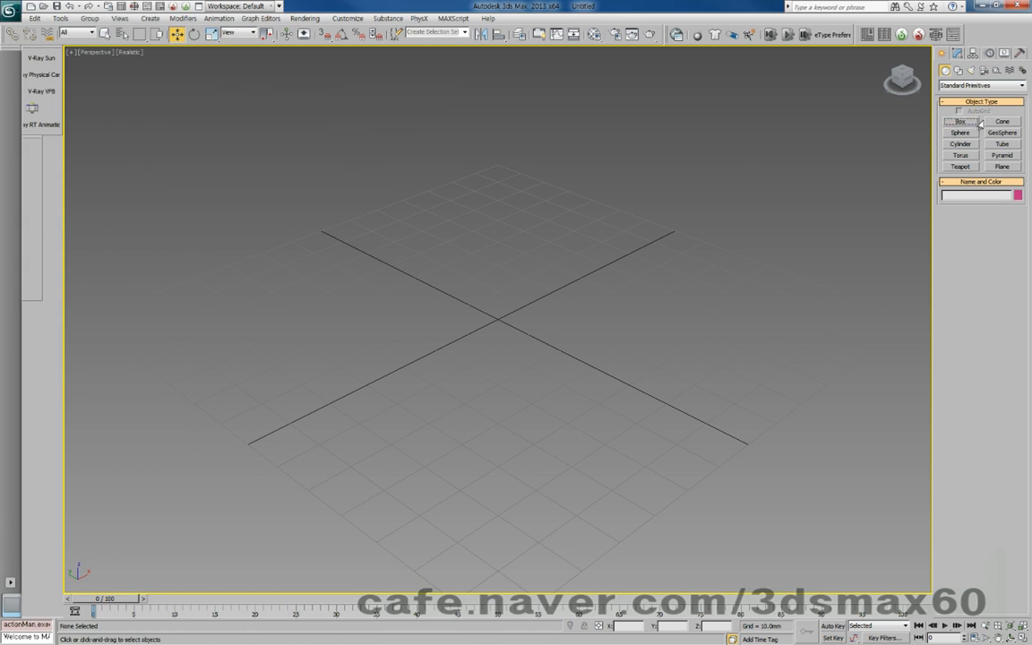
pyautogui.click(979, 124)
pyautogui.moveTo(711, 338); pyautogui.dragTo(677, 461)
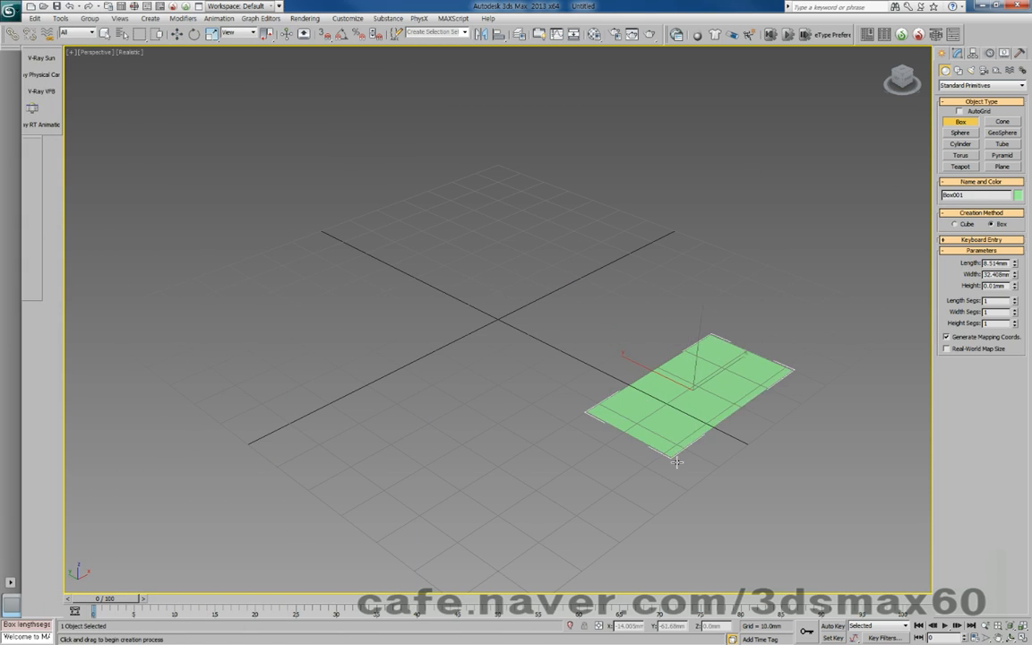
pyautogui.click(674, 392)
pyautogui.doubleClick(998, 287)
pyautogui.write('300')
pyautogui.press('Return')
# Set the box's length and width to 1000 mm each.
pyautogui.moveTo(755, 256); pyautogui.dragTo(750, 439, button='middle')
pyautogui.scroll(-5, 748, 418)
pyautogui.moveTo(622, 333); pyautogui.dragTo(676, 485, button='middle')
pyautogui.doubleClick(997, 264)
pyautogui.write('1000')
pyautogui.press('Tab')
pyautogui.write('10')
pyautogui.press('Tab')
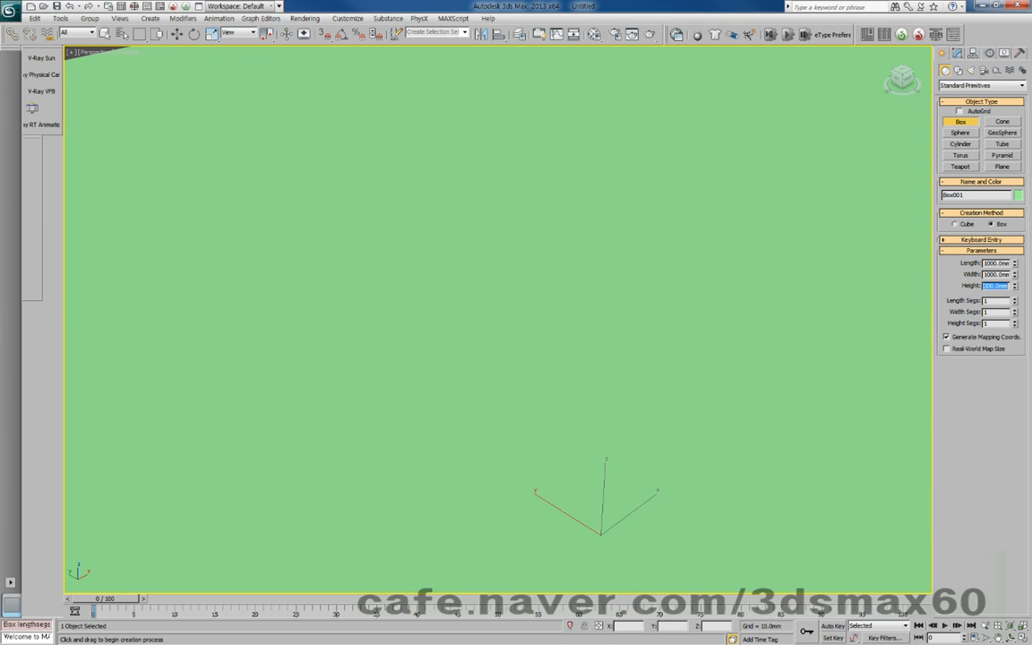
pyautogui.moveTo(631, 320); pyautogui.dragTo(666, 339, button='middle')
pyautogui.scroll(-5, 666, 336)
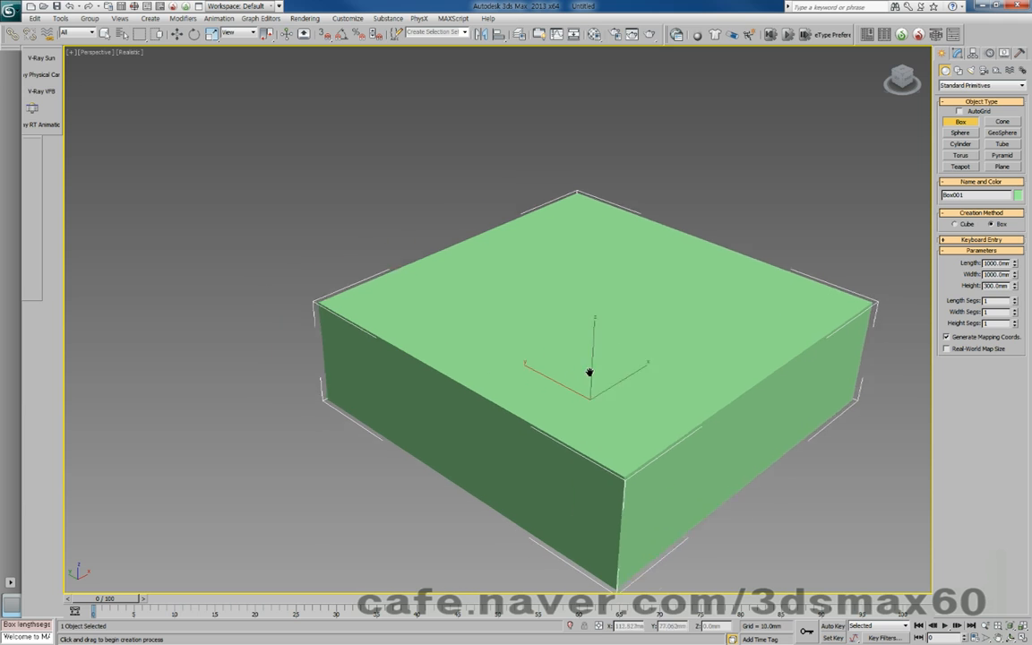
pyautogui.moveTo(588, 437); pyautogui.dragTo(653, 459, button='middle')
pyautogui.moveTo(0, 81); pyautogui.dragTo(0, 80)
pyautogui.moveTo(635, 248); pyautogui.dragTo(742, 272, button='middle')
pyautogui.scroll(-9, 742, 271)
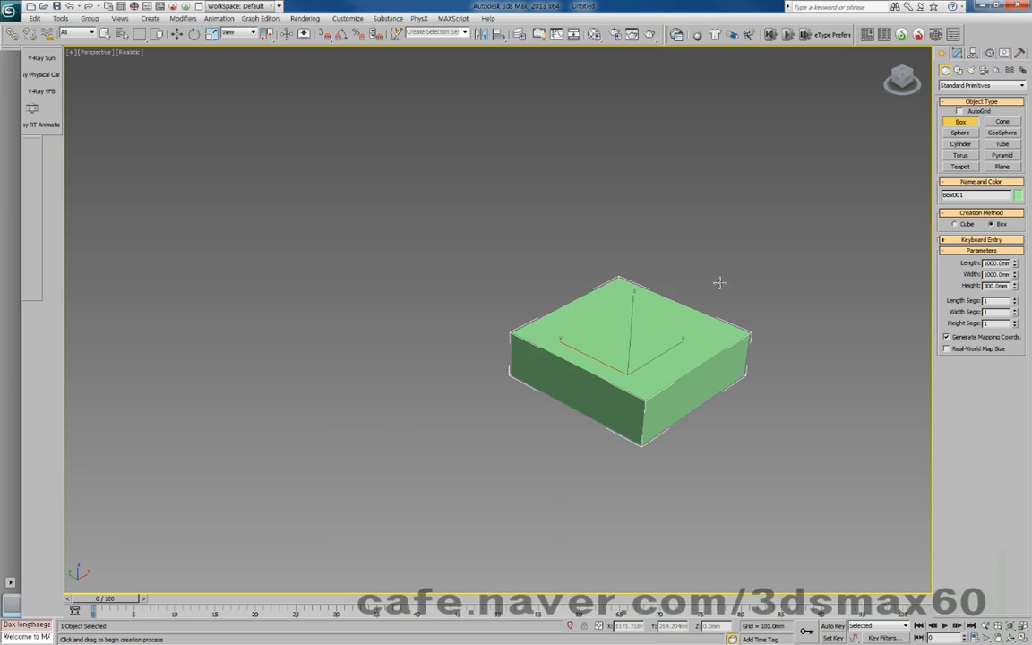
# Create a second box about 831 mm long and 1295 mm wide behind the first one, and set its height to 860 mm.
pyautogui.moveTo(462, 251)
pyautogui.mouseDown()
pyautogui.moveTo(411, 276)
pyautogui.moveTo(417, 288)
pyautogui.moveTo(442, 277)
pyautogui.mouseUp()
pyautogui.click(437, 231)
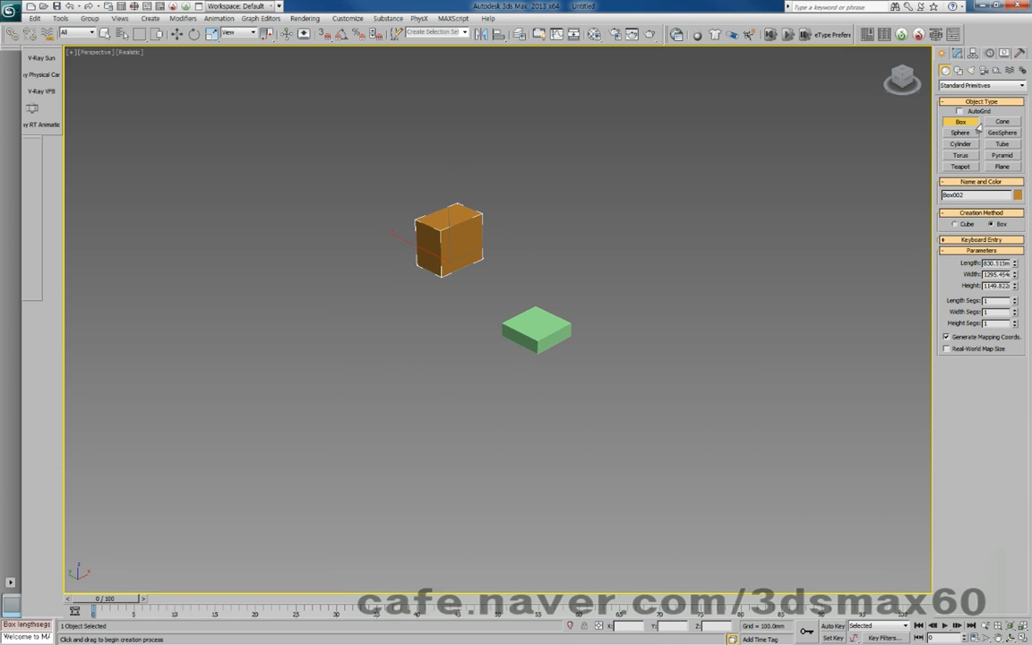
pyautogui.click(957, 53)
pyautogui.doubleClick(1001, 228)
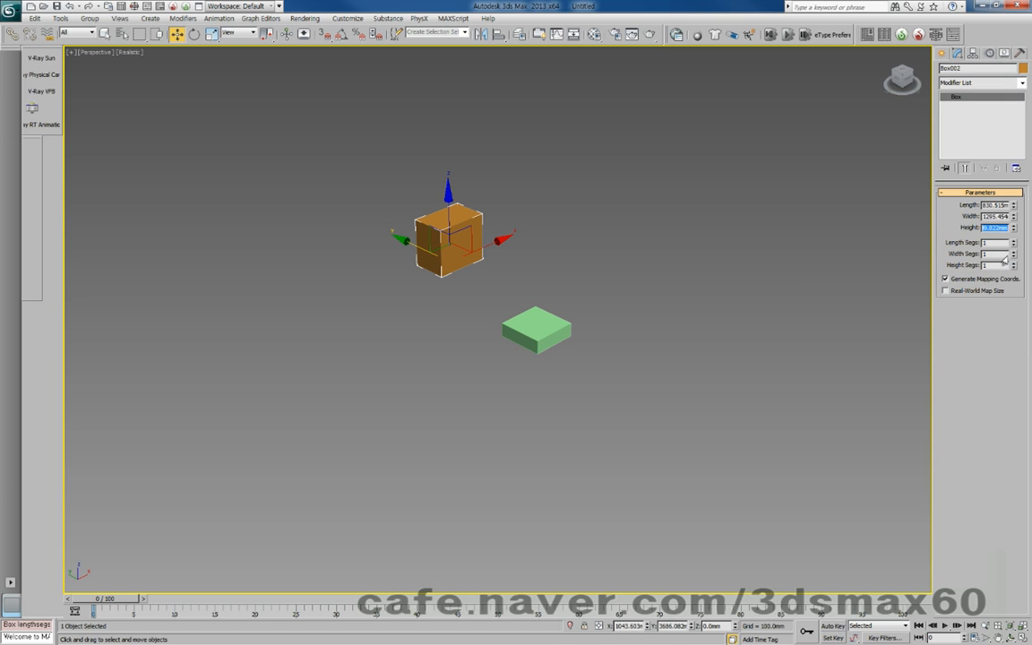
pyautogui.write('860')
pyautogui.press('Return')
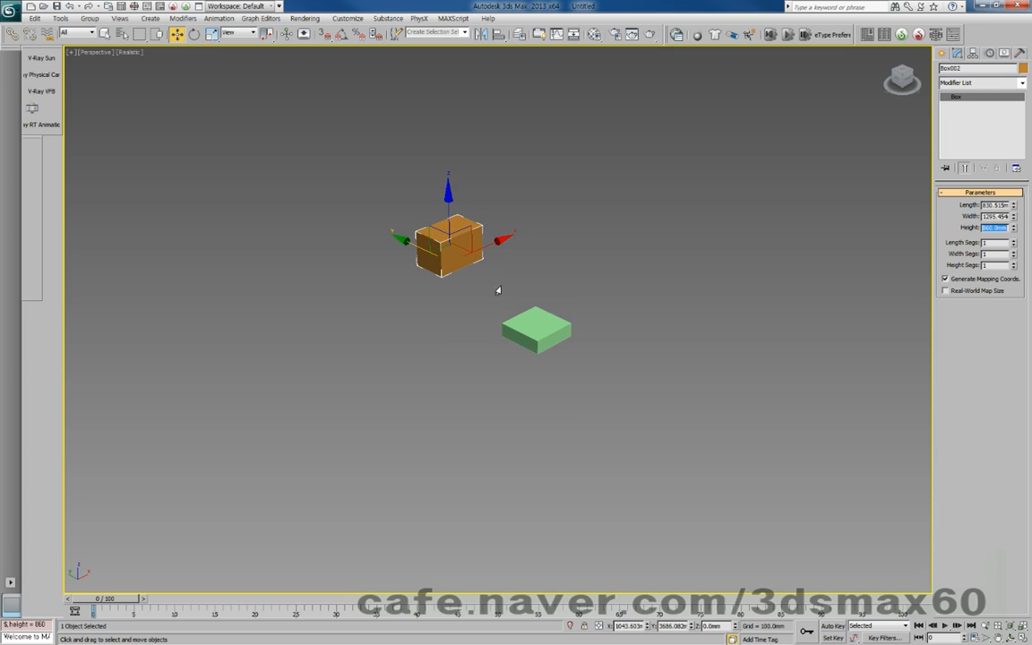
pyautogui.moveTo(497, 291); pyautogui.dragTo(503, 377, button='middle')
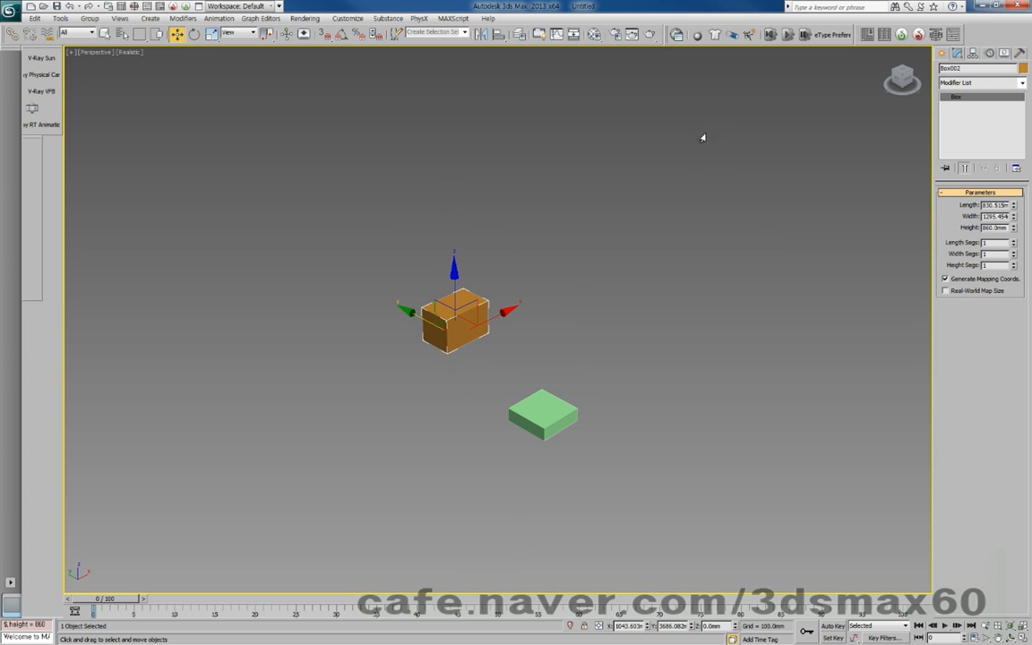
# With AutoGrid on, create a plane about 1948 by 1149 mm starting on the green box's top face, and display edged faces.
pyautogui.click(944, 53)
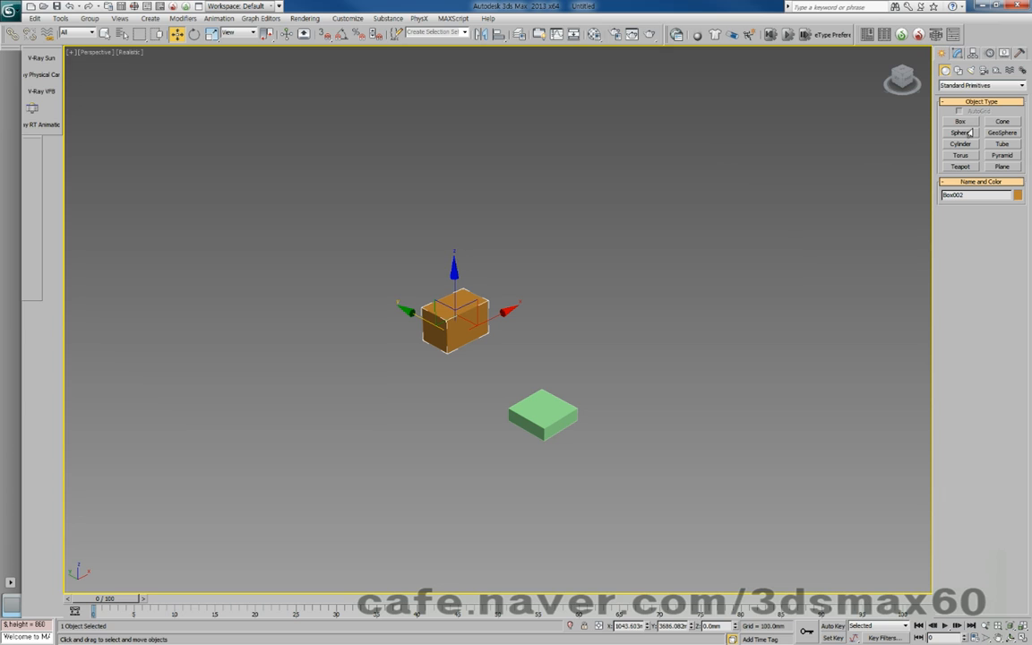
pyautogui.click(1002, 168)
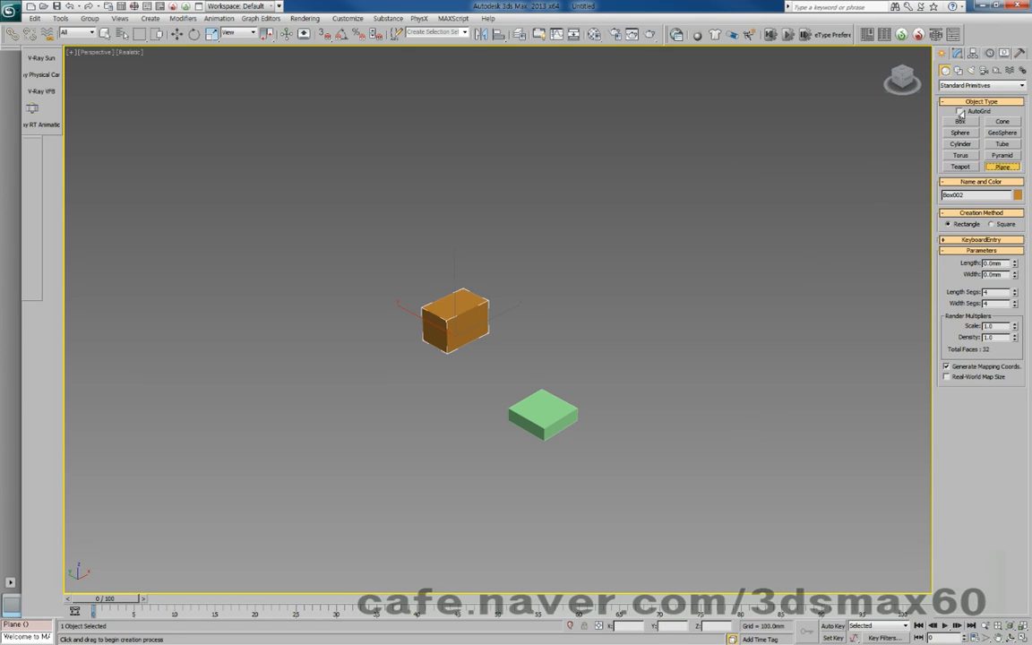
pyautogui.moveTo(570, 417); pyautogui.dragTo(485, 405)
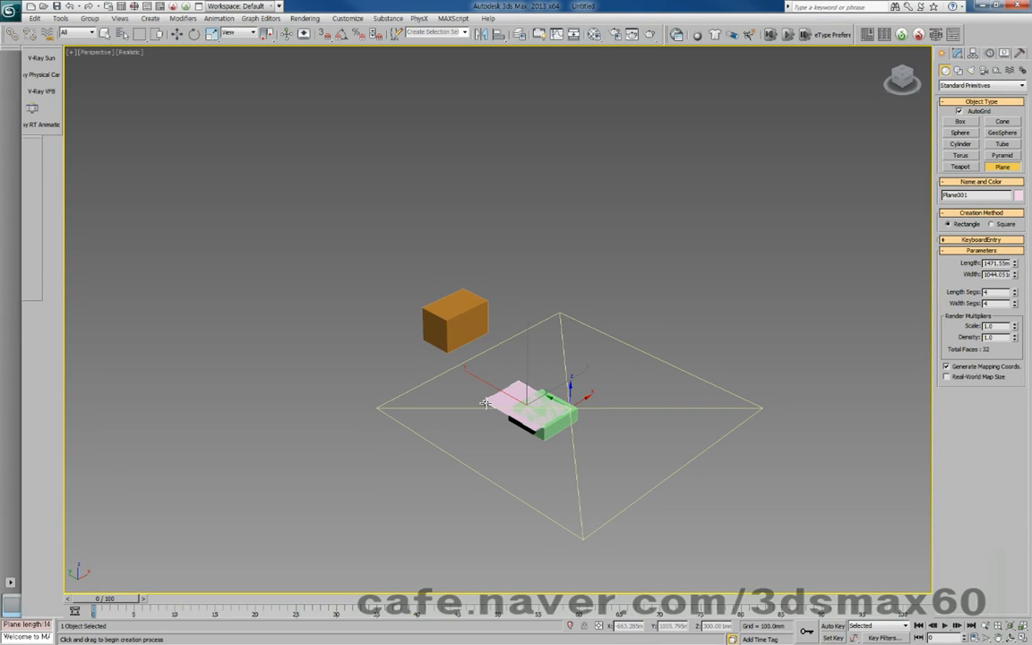
pyautogui.moveTo(485, 404); pyautogui.dragTo(467, 398)
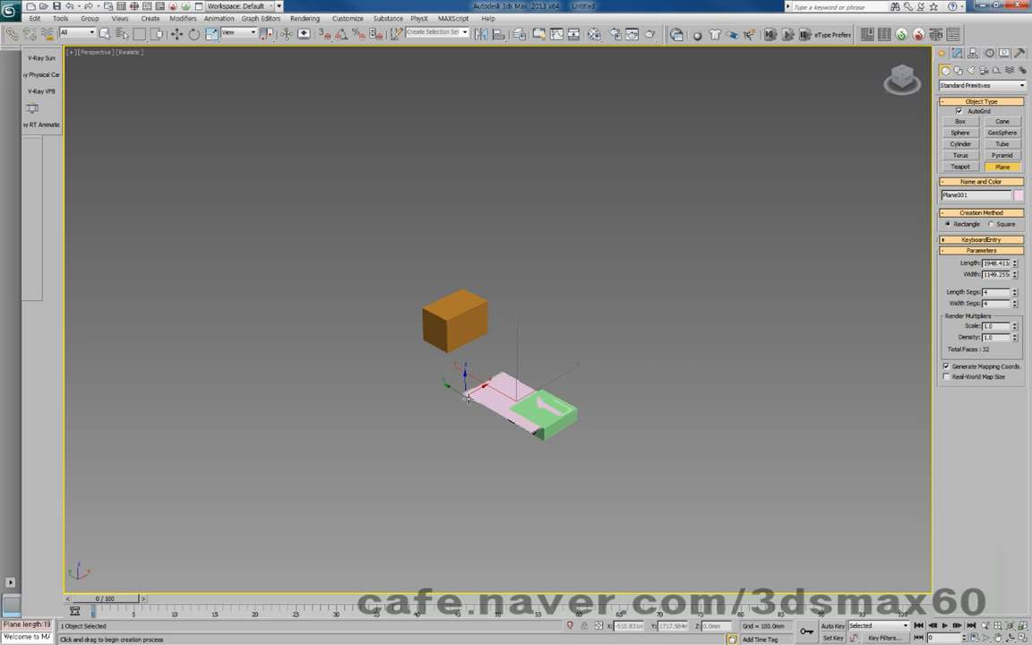
pyautogui.press('F4')
pyautogui.press('w')
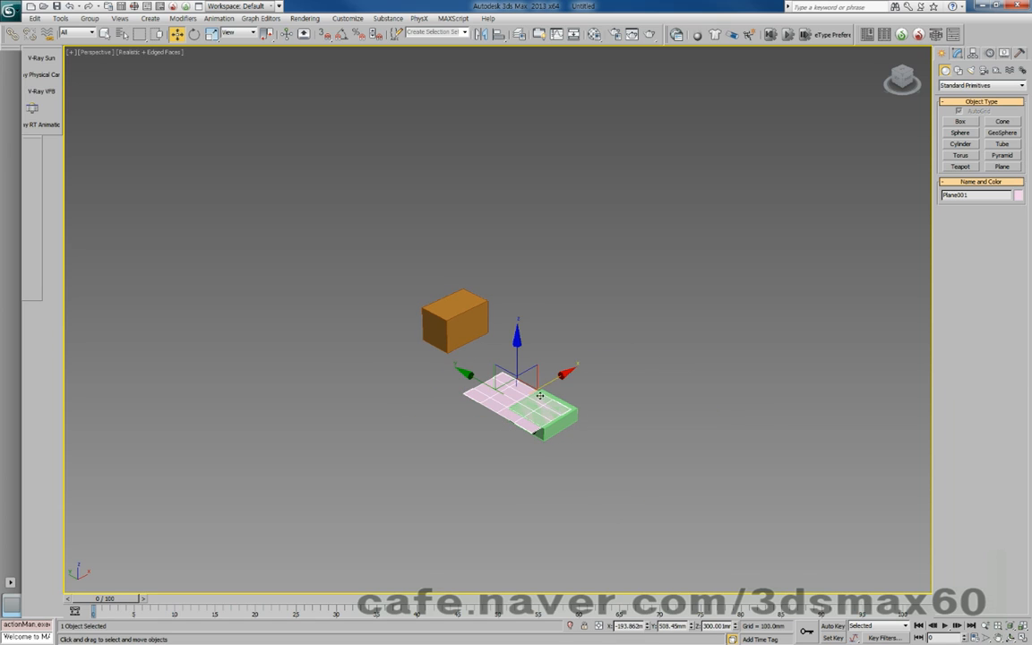
# Move the plane about 178 mm along X over the green box, and set its length and width segments to 1.
pyautogui.moveTo(558, 383); pyautogui.dragTo(563, 380)
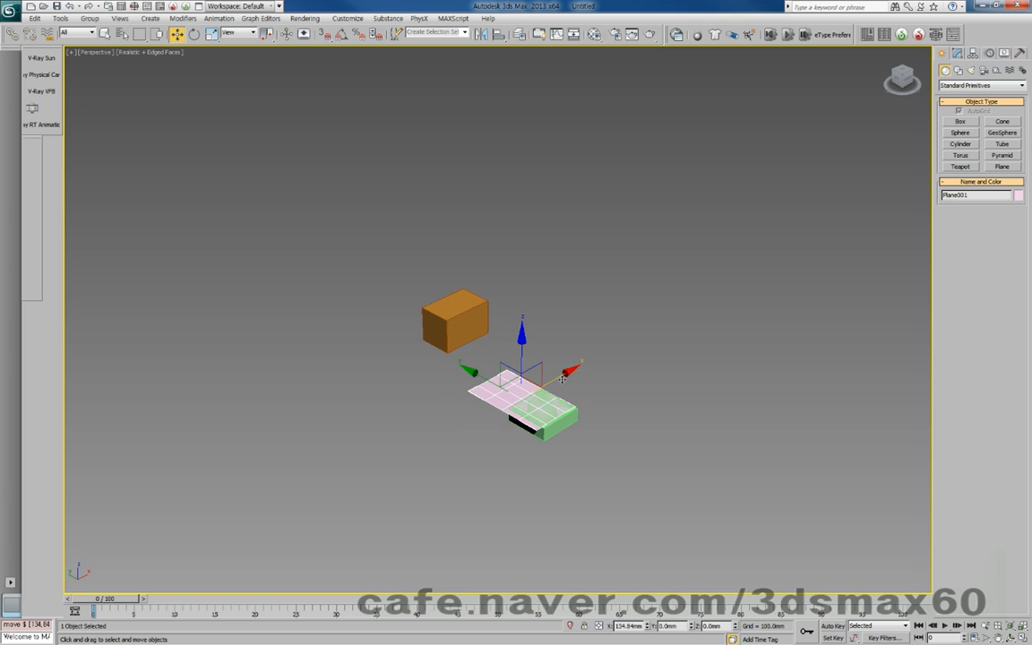
pyautogui.scroll(5, 457, 360)
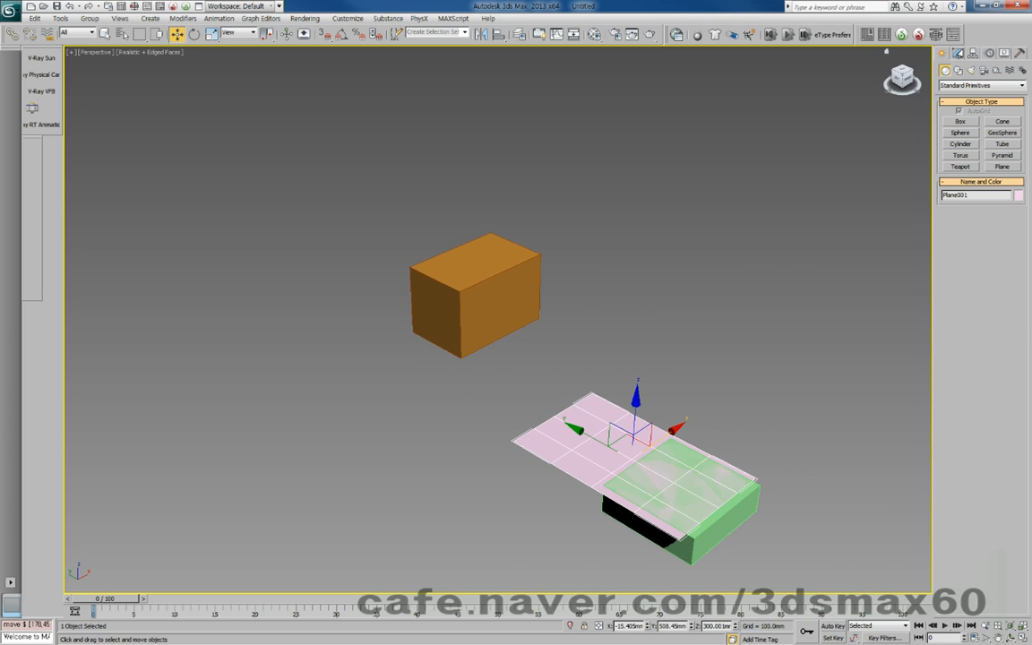
pyautogui.click(958, 53)
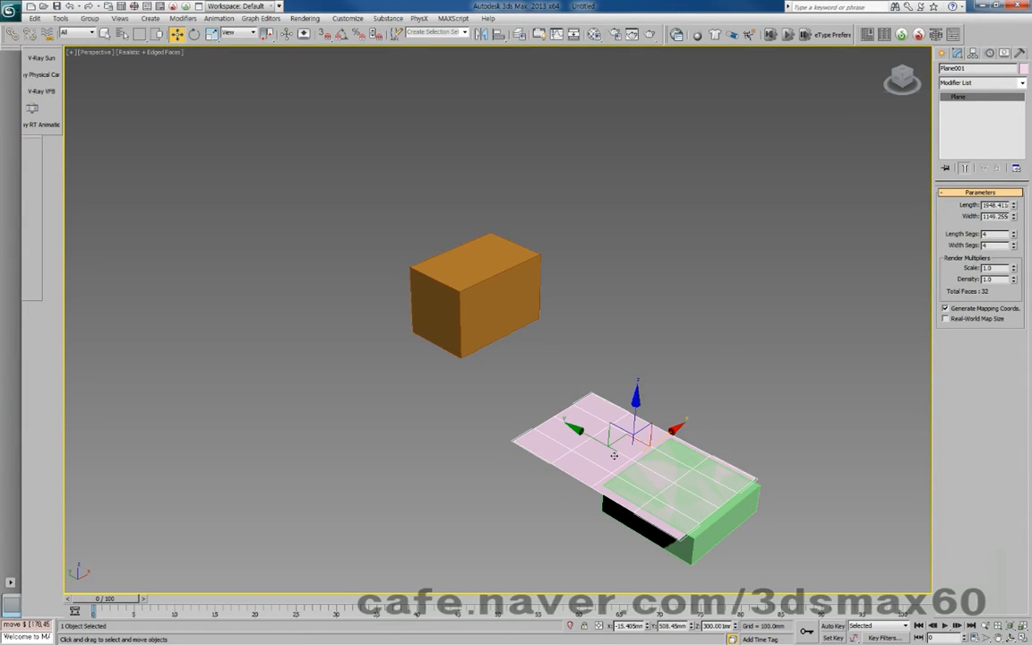
pyautogui.rightClick(1014, 233)
pyautogui.rightClick(1014, 246)
# Nudge the plane along X, and move it together with the green box about 1085 mm along X.
pyautogui.moveTo(672, 438); pyautogui.dragTo(694, 461)
pyautogui.keyDown('ctrl'); pyautogui.click(697, 485); pyautogui.keyUp('ctrl')
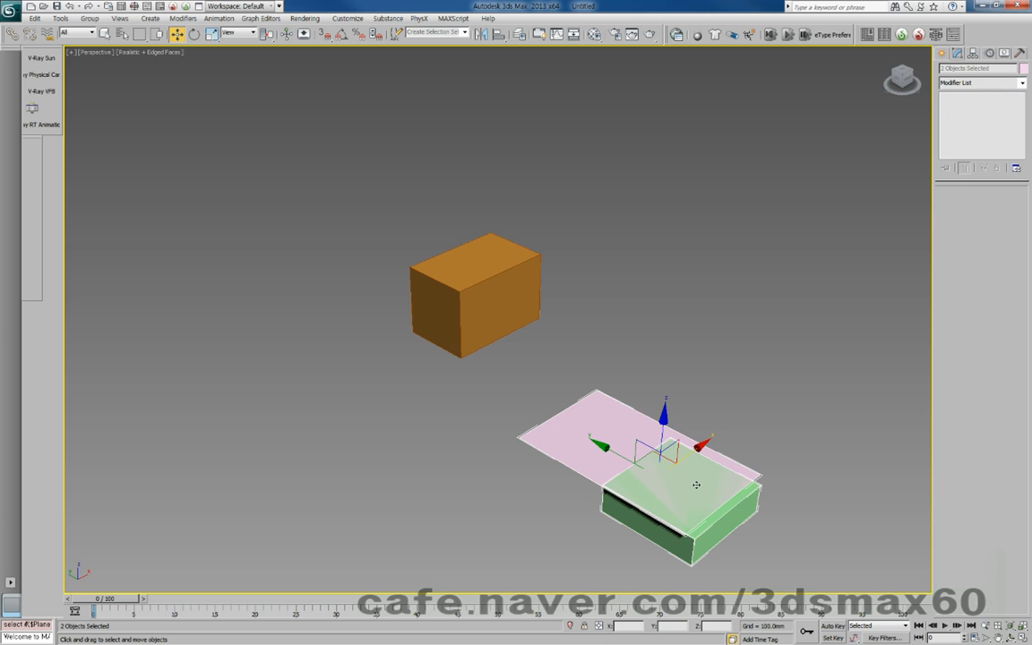
pyautogui.moveTo(697, 455); pyautogui.dragTo(750, 399)
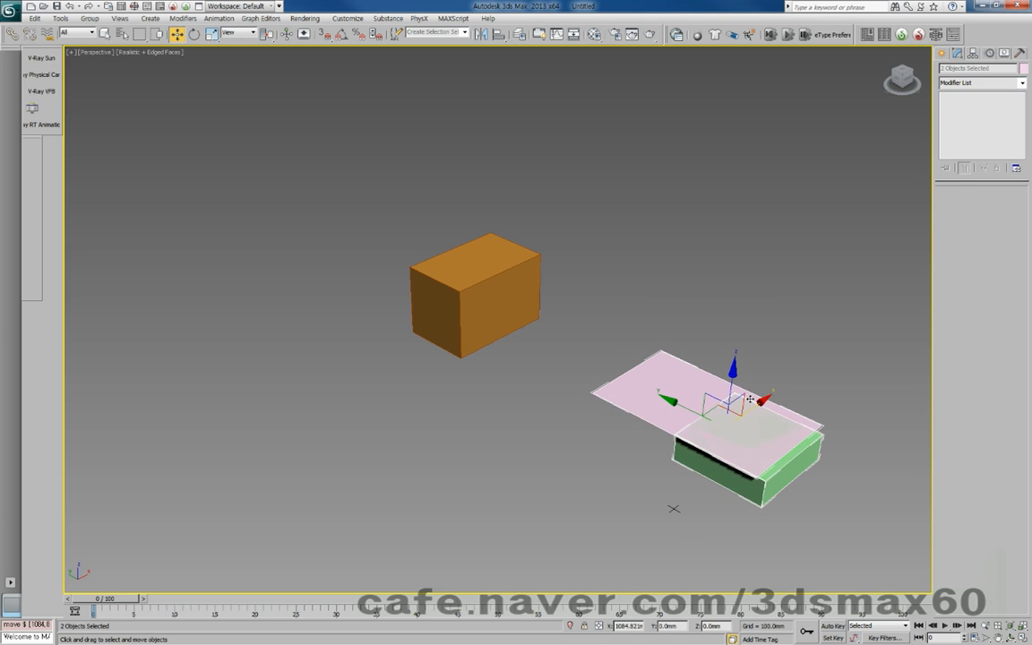
pyautogui.click(726, 427)
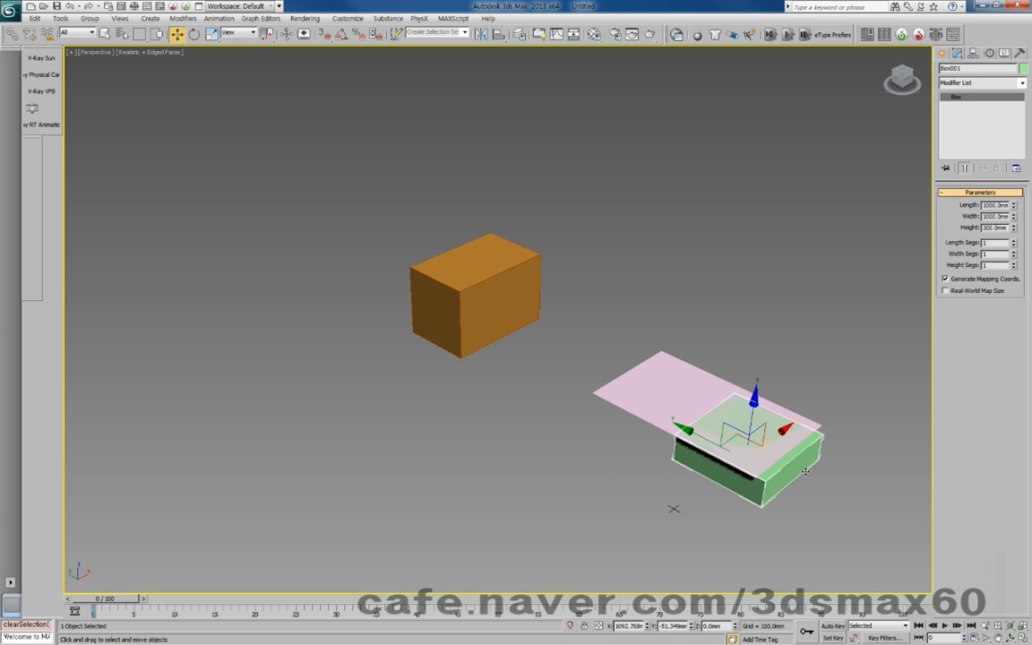
# Convert the plane to an editable poly and select its two end vertices on the side facing the orange box.
pyautogui.click(670, 395)
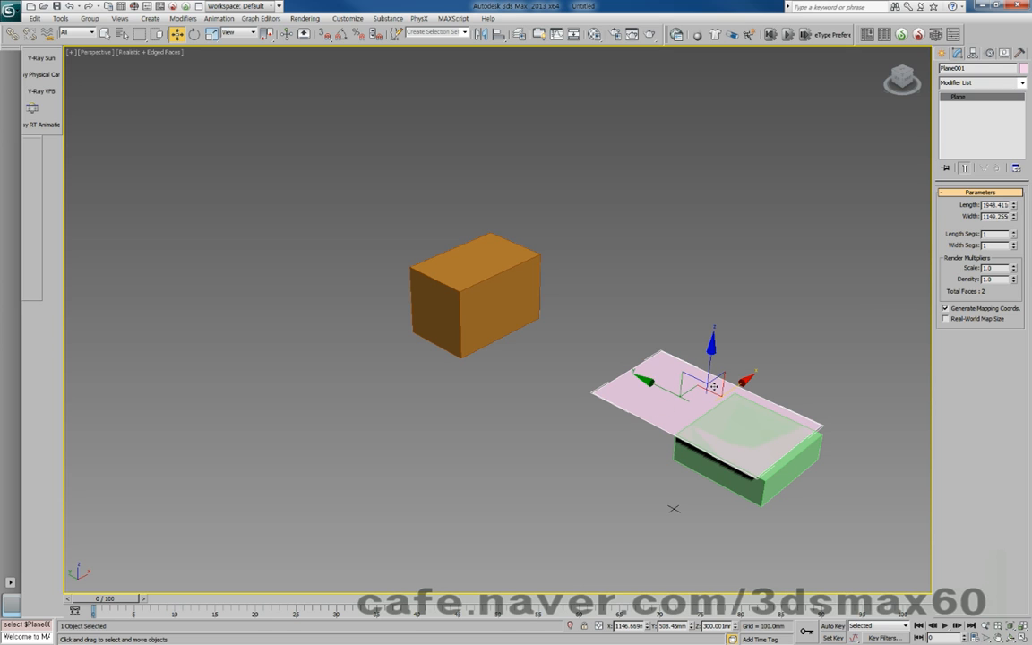
pyautogui.click(817, 381)
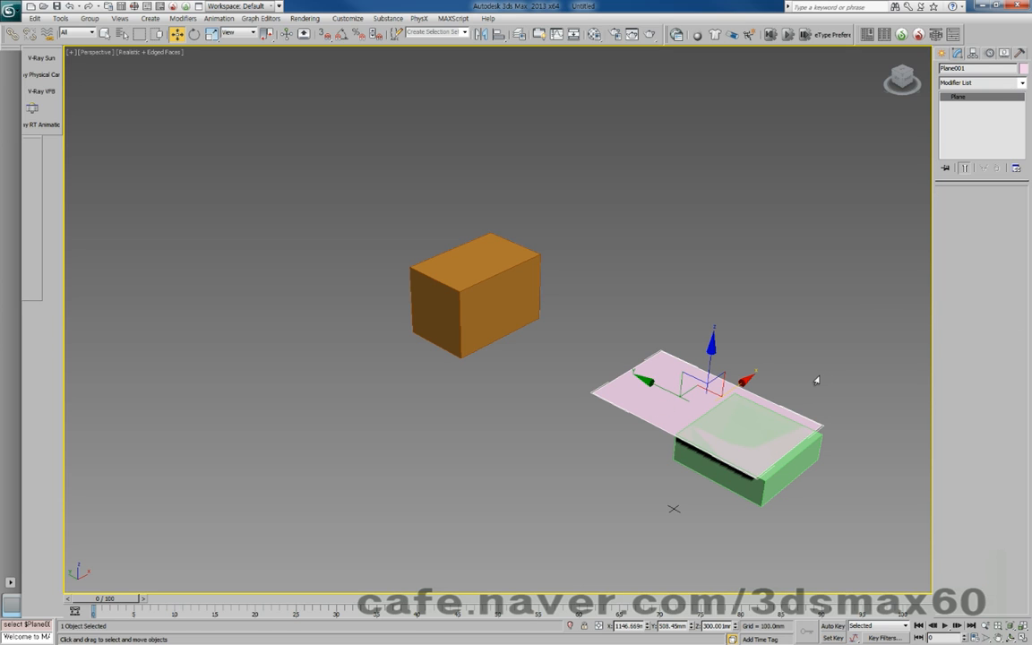
pyautogui.click(952, 205)
pyautogui.moveTo(780, 288); pyautogui.dragTo(531, 421)
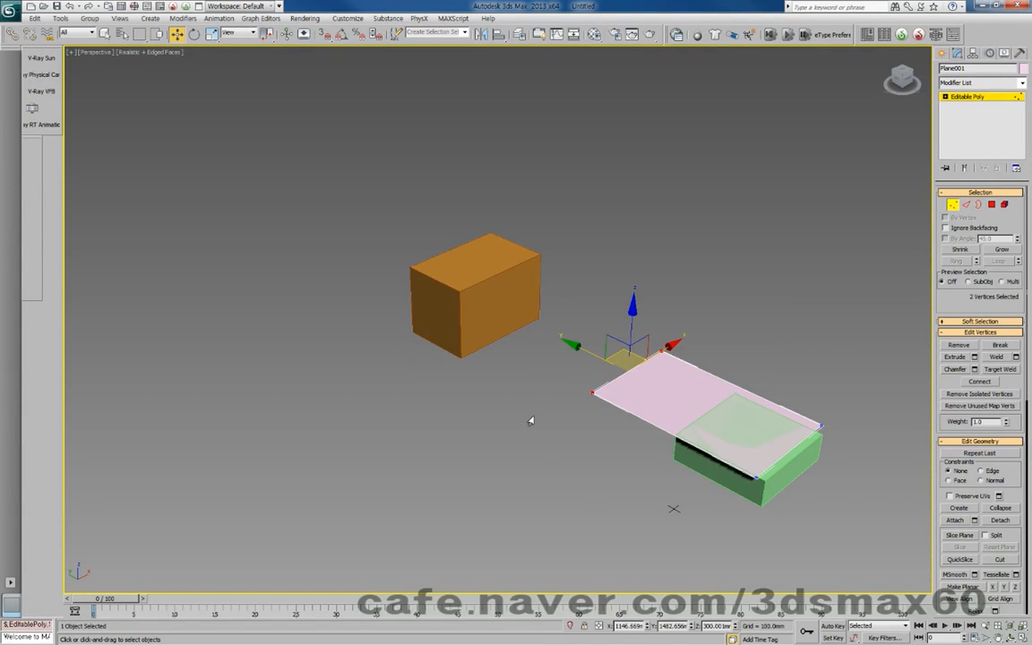
# Turn on 3D vertex snapping and disable its axis constraints, with the scene shown in the Perspective view.
pyautogui.press('l')
pyautogui.press('z')
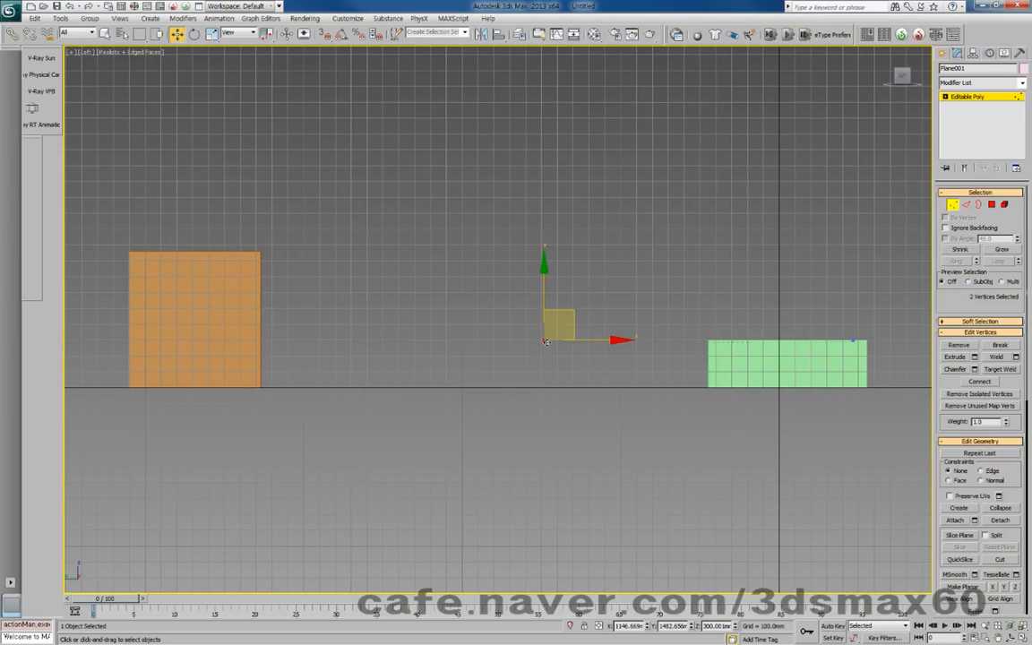
pyautogui.keyDown('alt'); pyautogui.moveTo(546, 342); pyautogui.dragTo(536, 396, button='middle'); pyautogui.keyUp('alt')
pyautogui.press('p')
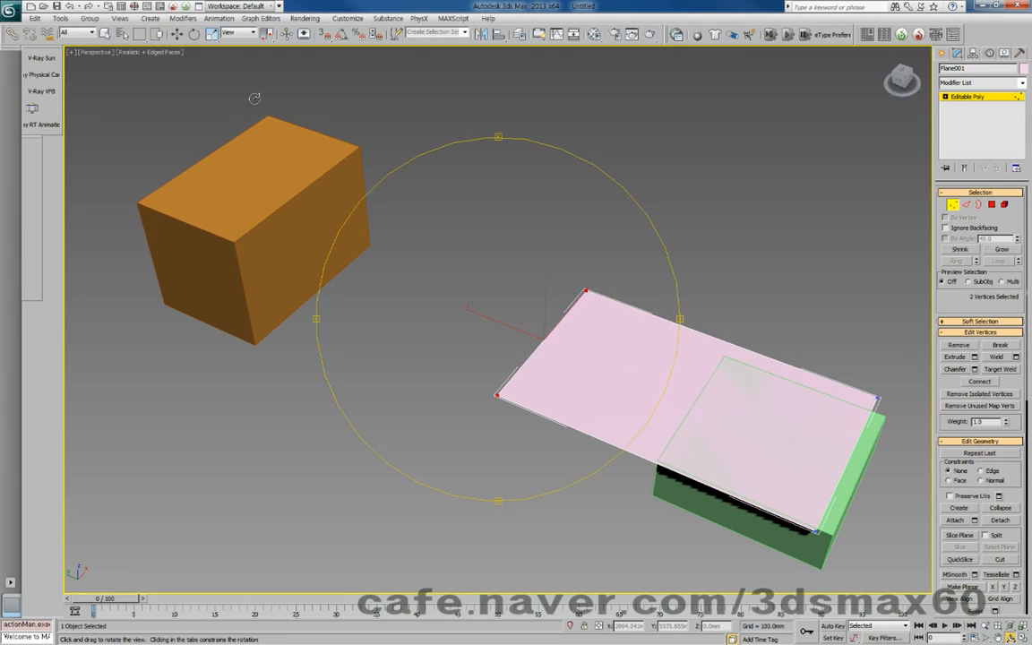
pyautogui.click(348, 18)
pyautogui.click(326, 35)
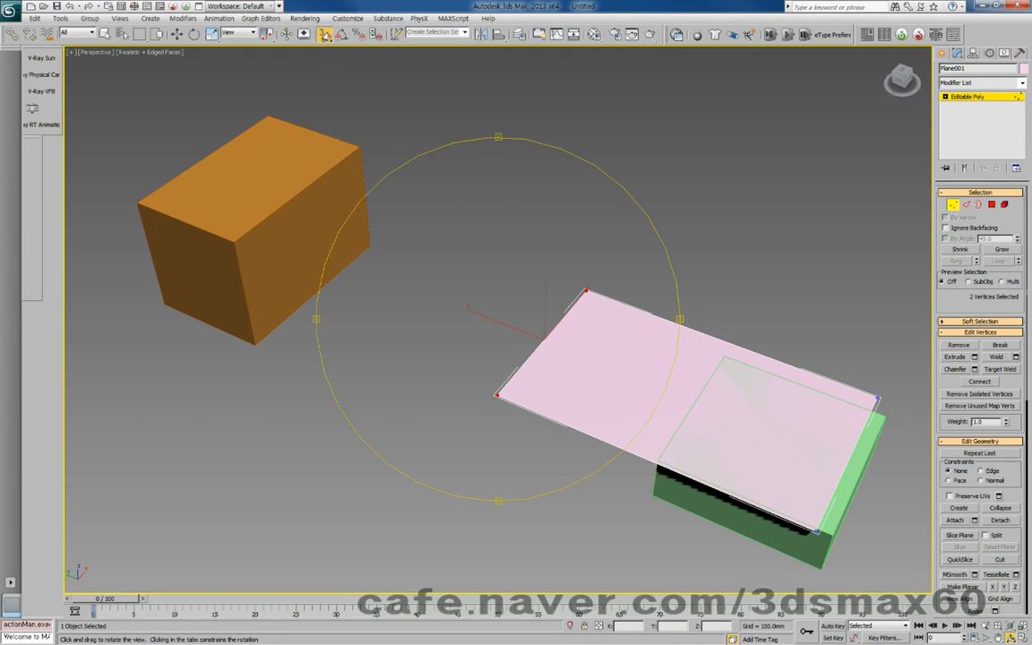
pyautogui.rightClick(325, 35)
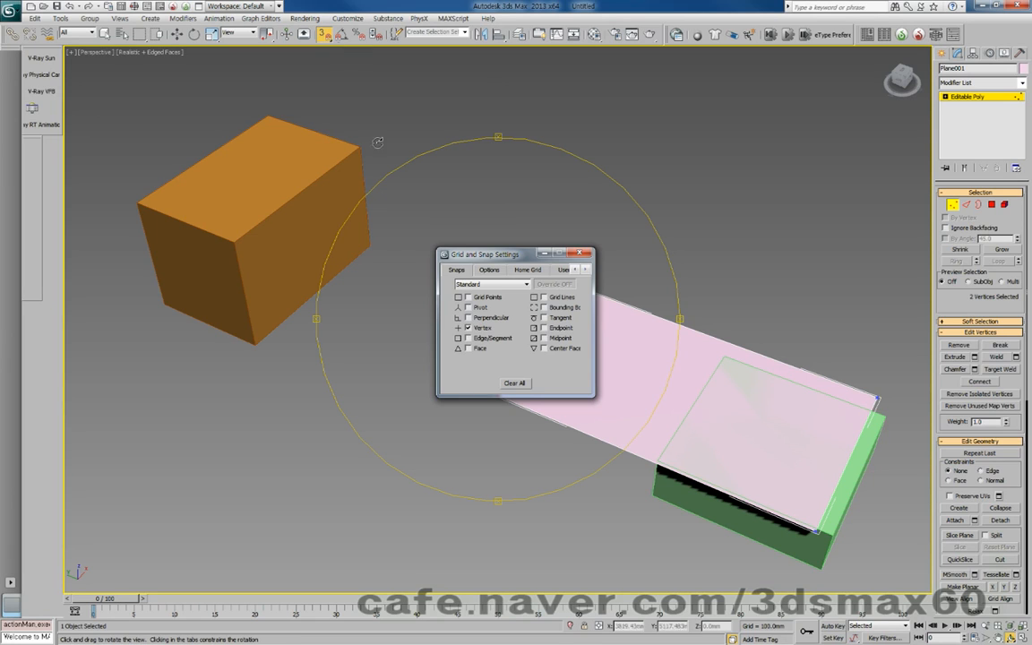
pyautogui.click(489, 269)
pyautogui.click(452, 375)
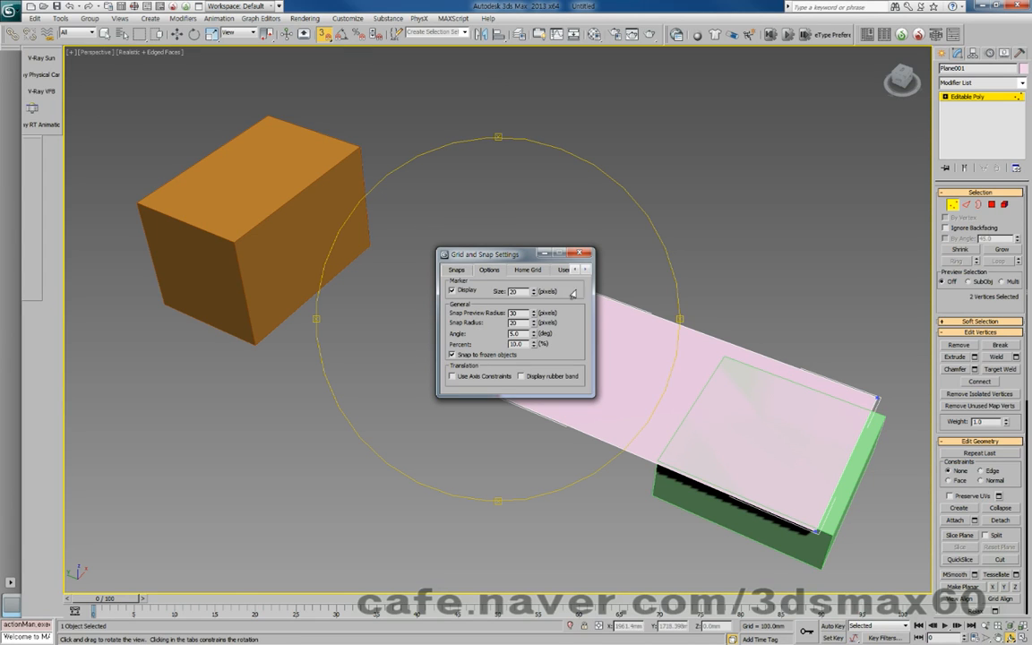
pyautogui.click(583, 254)
# Snap the plane's two selected end vertices to the near top corner of the orange box, forming a slope.
pyautogui.press('w')
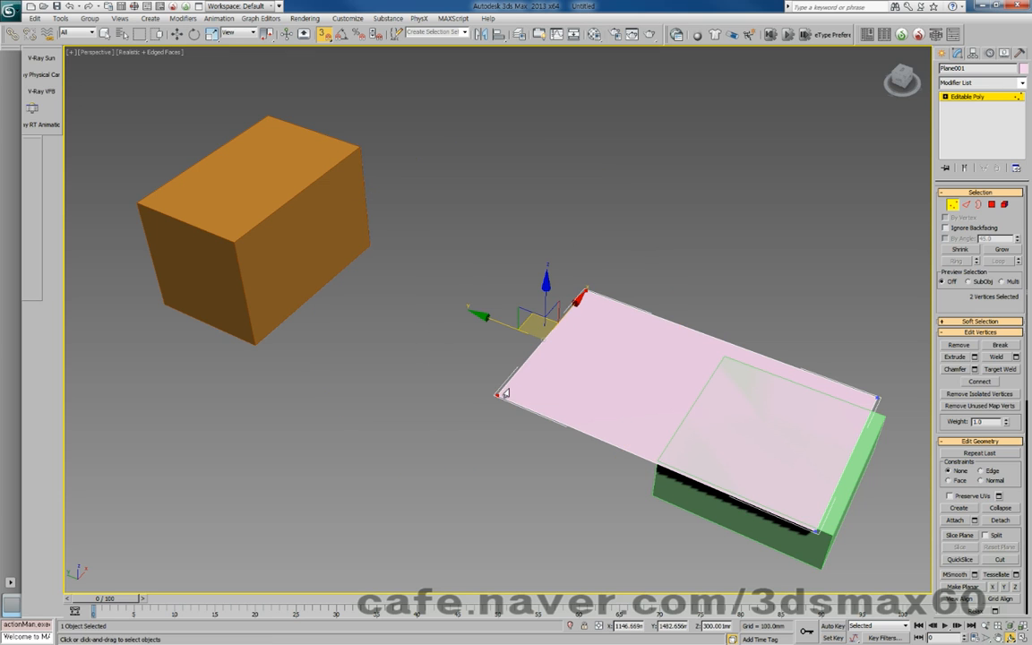
pyautogui.moveTo(498, 396); pyautogui.dragTo(338, 297)
pyautogui.moveTo(244, 244); pyautogui.dragTo(231, 243)
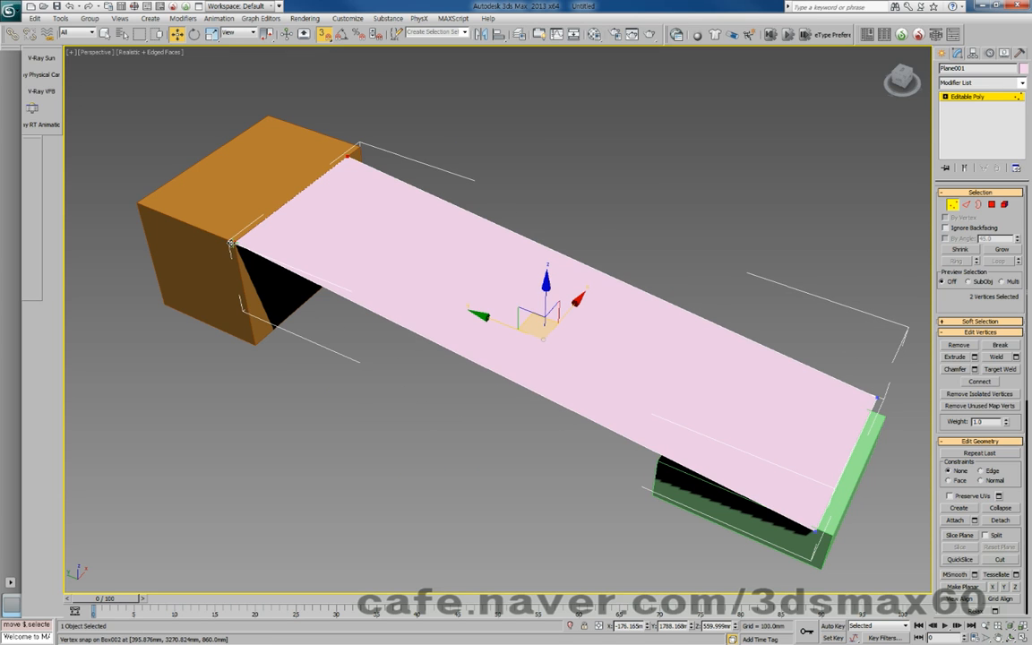
# Try connecting the sloped plane's two long edges, and turn off the edged-faces display.
pyautogui.moveTo(412, 363); pyautogui.dragTo(498, 345, button='middle')
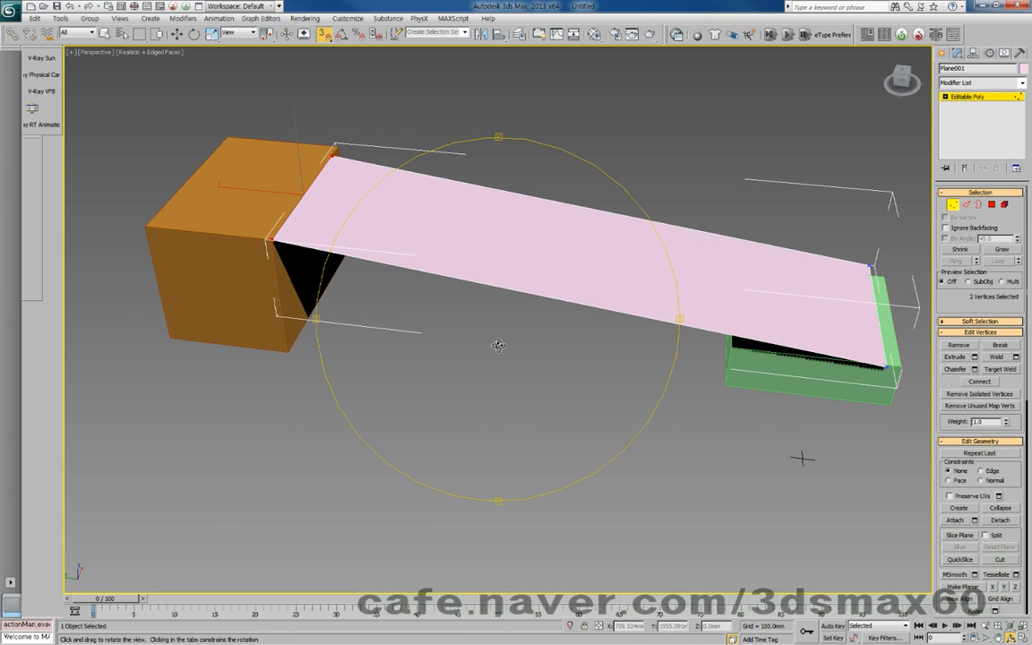
pyautogui.press('w')
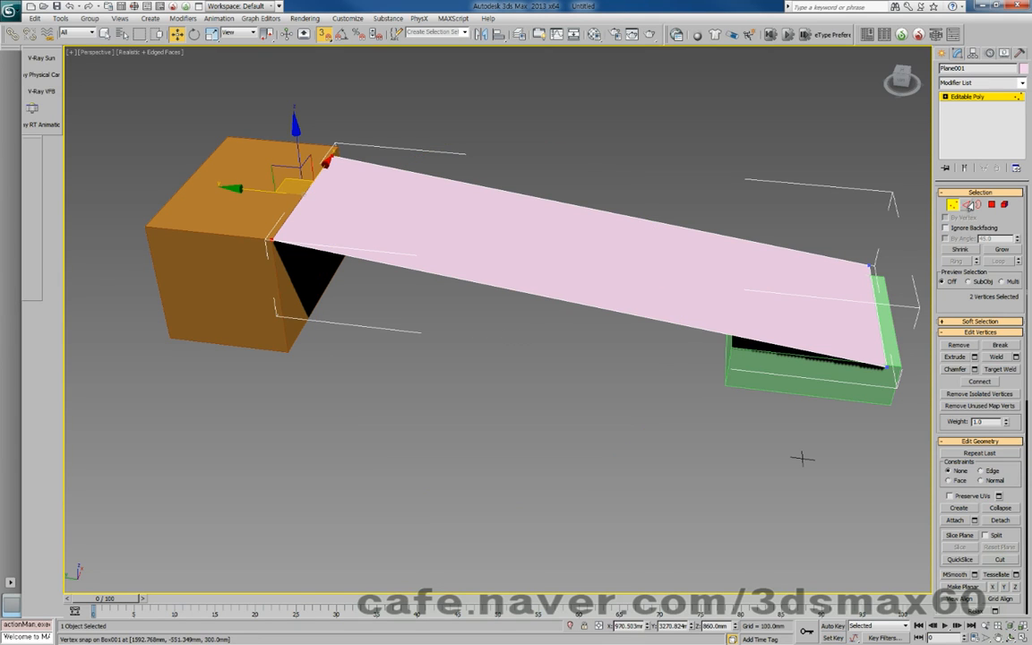
pyautogui.press('2')
pyautogui.moveTo(605, 197); pyautogui.dragTo(606, 194)
pyautogui.rightClick(600, 237)
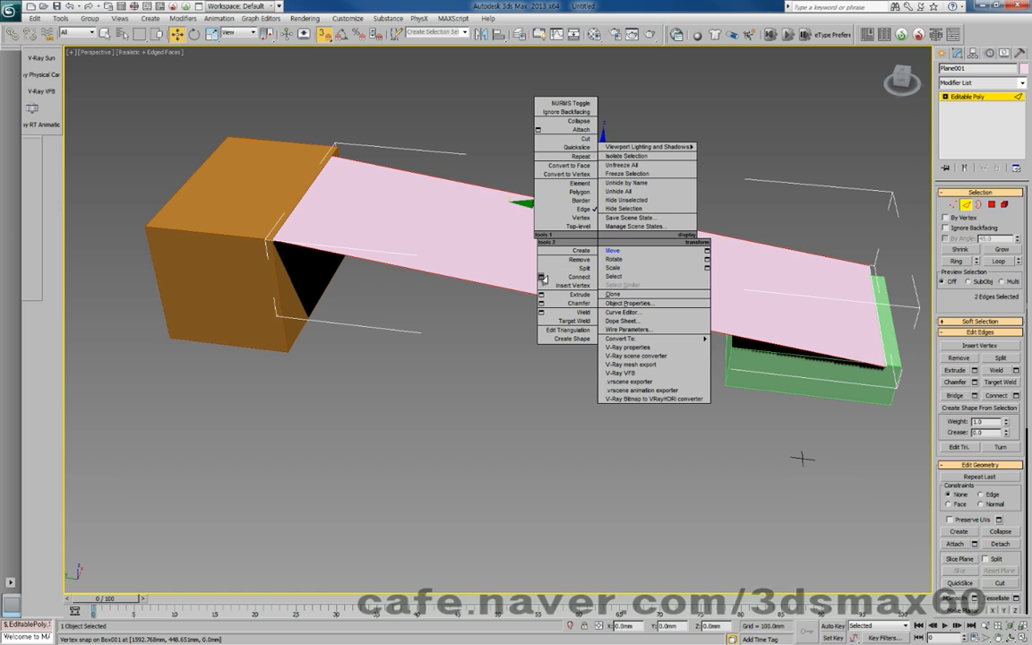
pyautogui.click(542, 278)
pyautogui.click(511, 326)
pyautogui.press('F4')
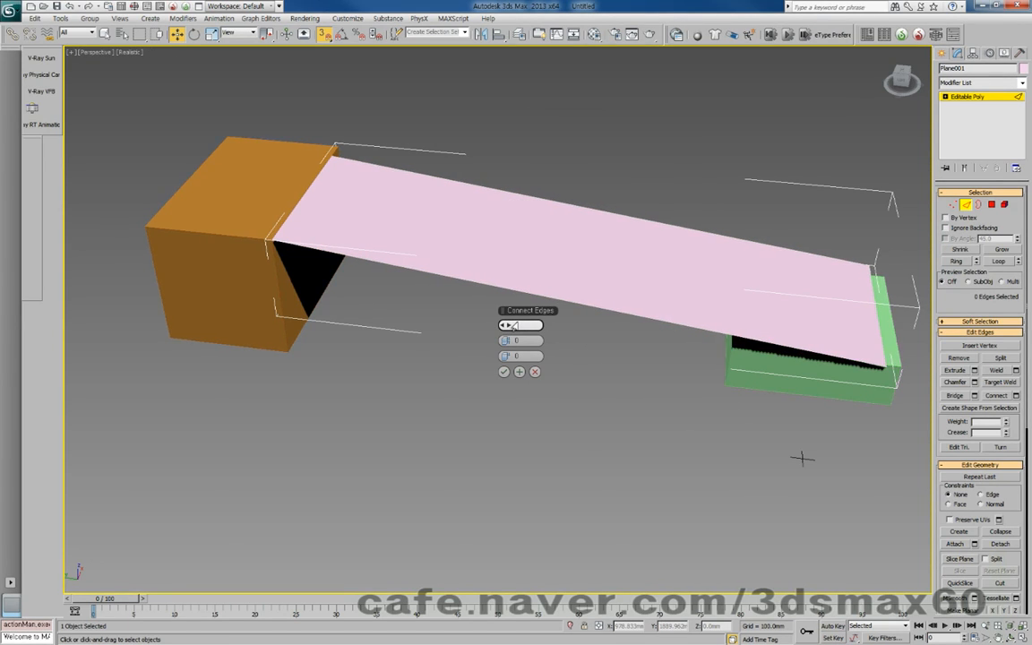
pyautogui.click(536, 372)
# Connect the sloped plane's two long edges with 9 segments and a pinch of 4.
pyautogui.moveTo(579, 275); pyautogui.dragTo(581, 171)
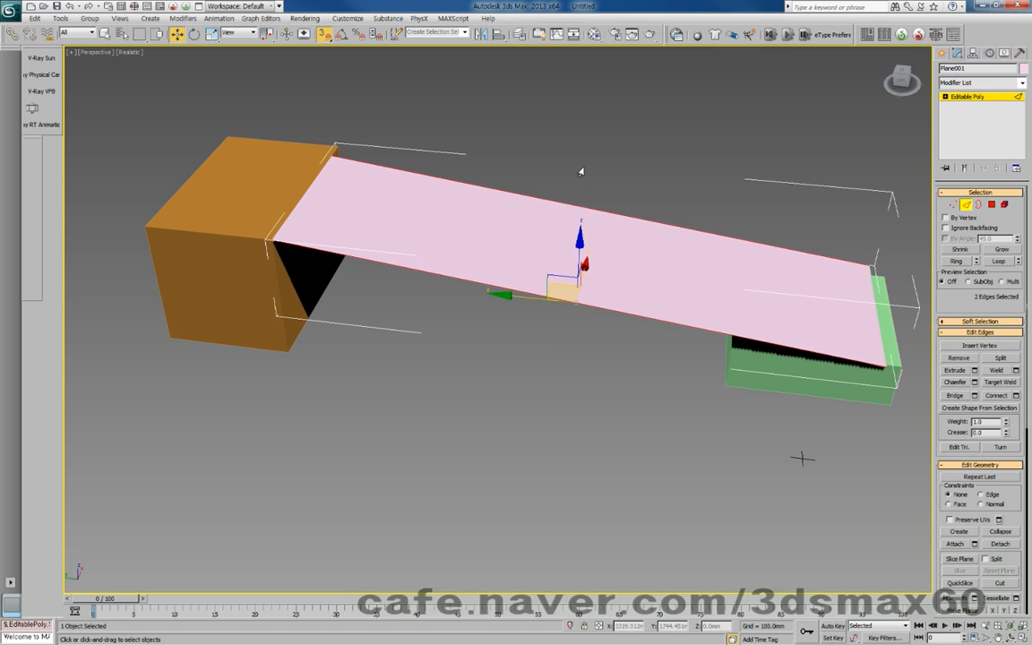
pyautogui.rightClick(599, 255)
pyautogui.click(542, 293)
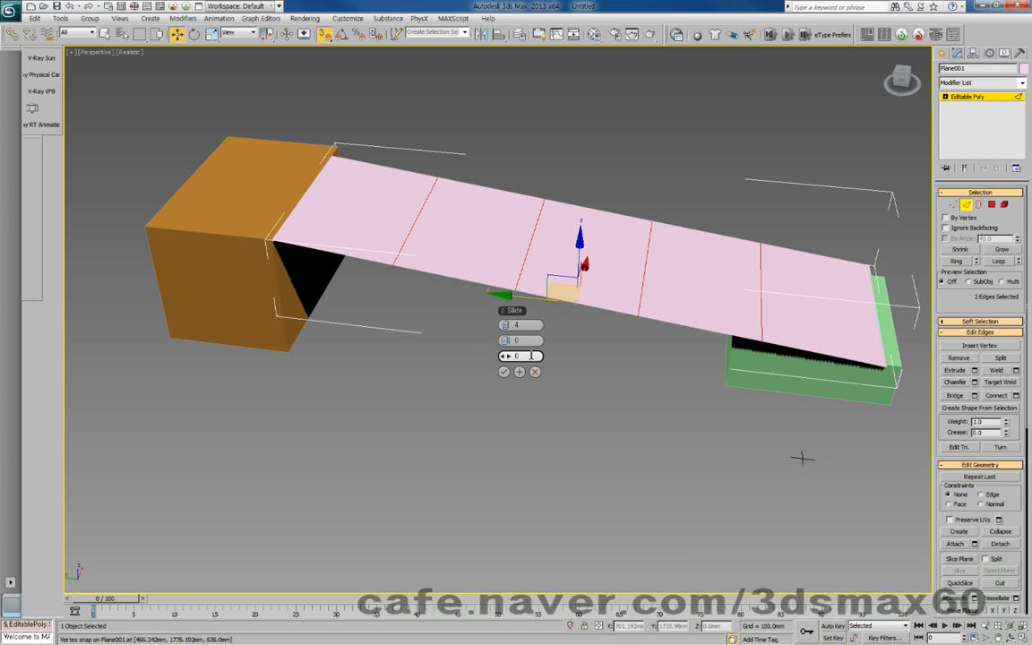
pyautogui.moveTo(515, 343); pyautogui.dragTo(514, 326)
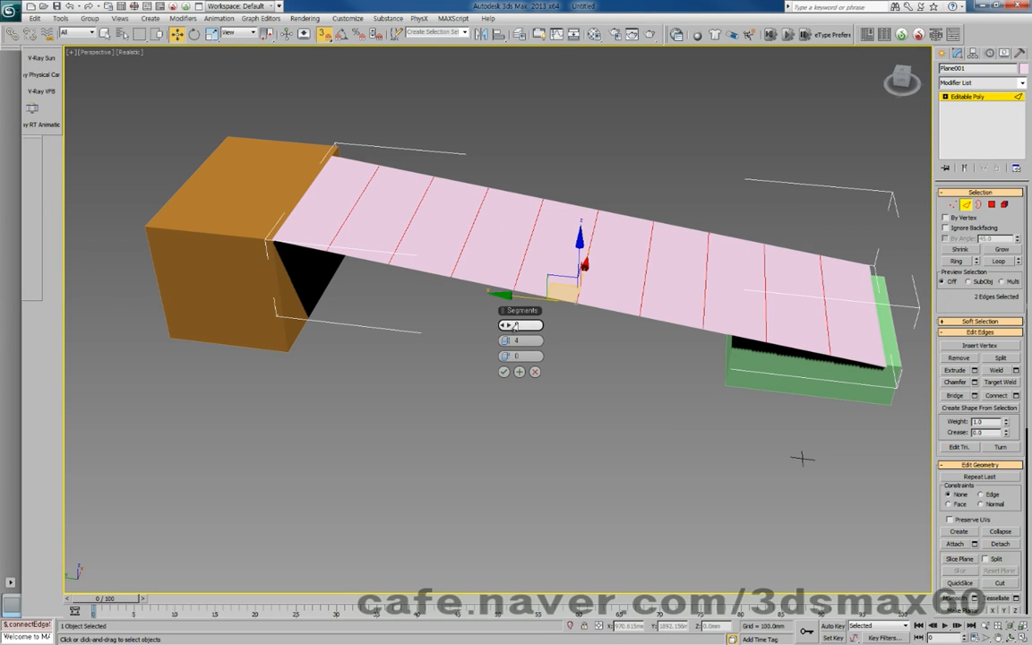
pyautogui.click(504, 372)
# Select the plane's two middle vertices and enable soft selection with a falloff of 2000 mm.
pyautogui.press('1')
pyautogui.moveTo(607, 325); pyautogui.dragTo(578, 184)
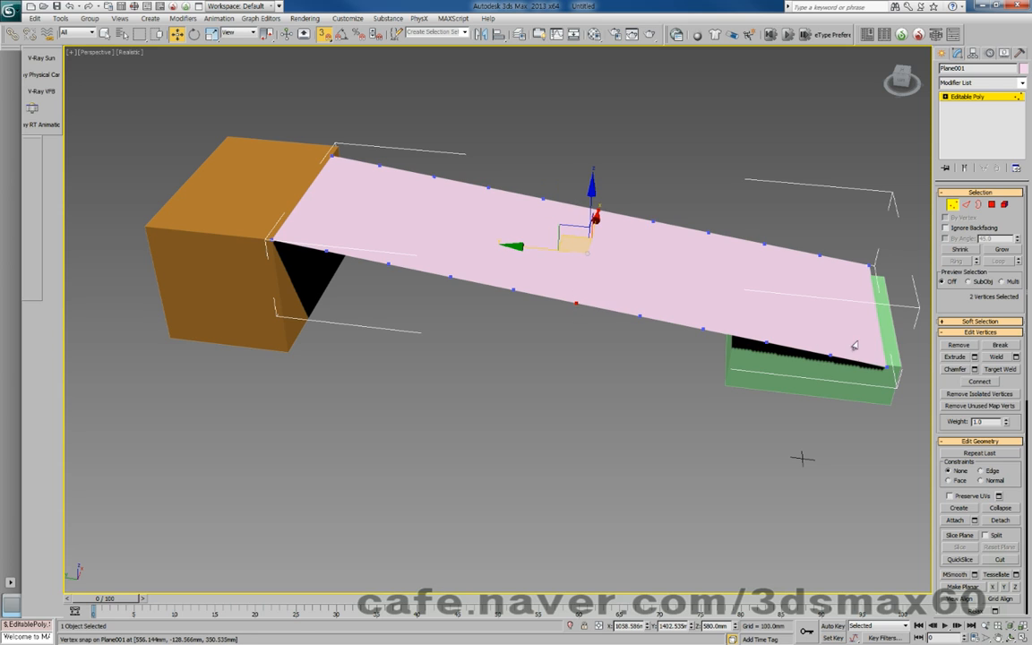
pyautogui.click(955, 321)
pyautogui.click(946, 333)
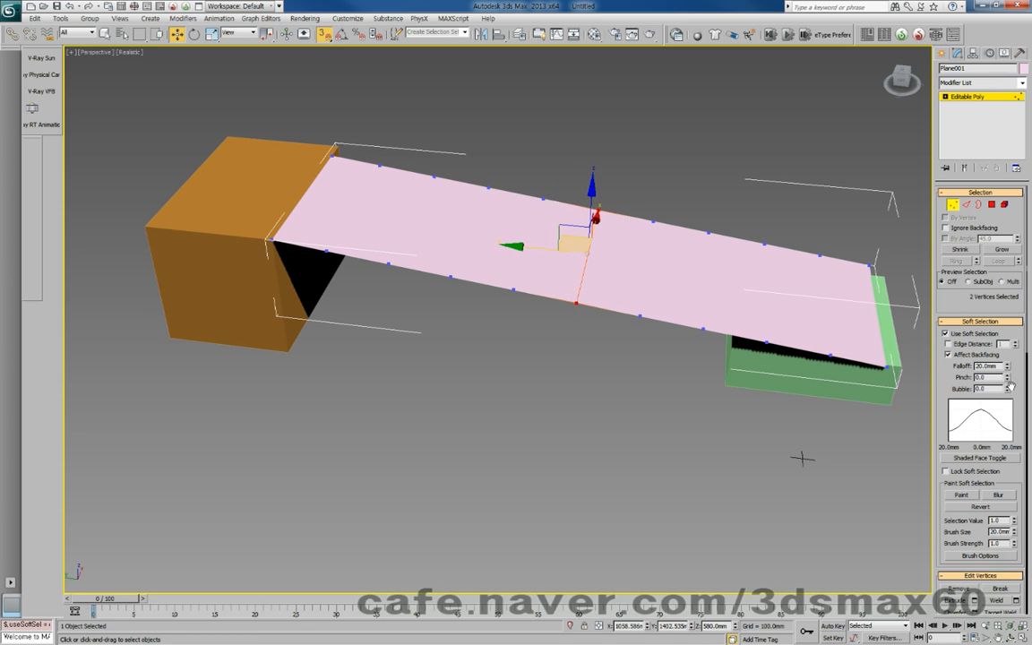
pyautogui.moveTo(1010, 366); pyautogui.dragTo(1010, 322)
pyautogui.doubleClick(987, 367)
pyautogui.write('3000')
pyautogui.press('Return')
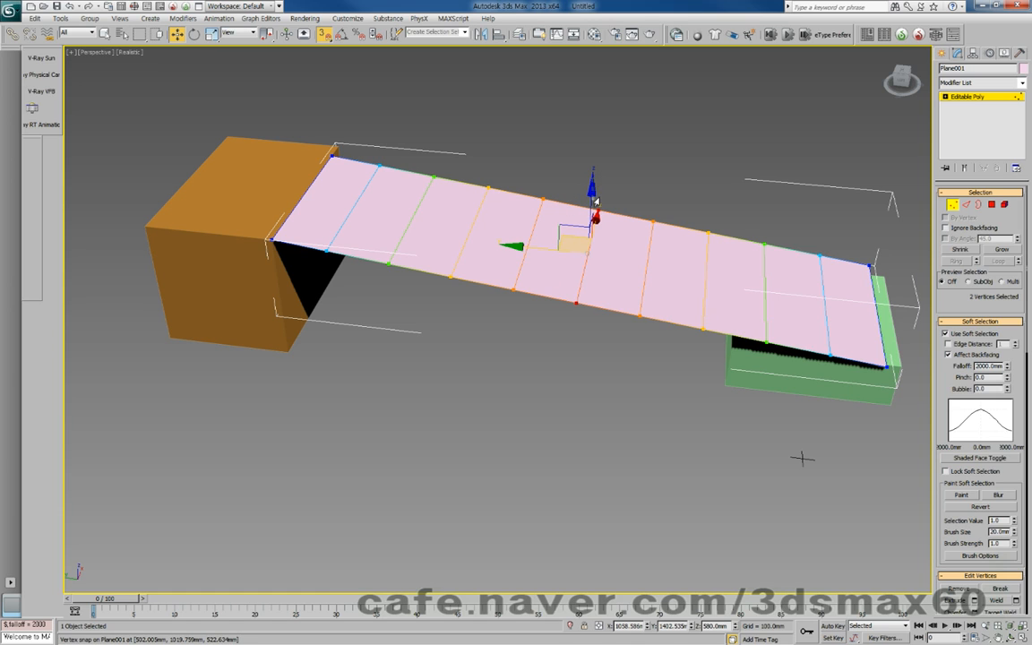
# Lower the softly selected middle vertices to a height of about 488 mm so the slope curves smoothly.
pyautogui.moveTo(593, 193)
pyautogui.mouseDown()
pyautogui.moveTo(592, 226)
pyautogui.moveTo(594, 170)
pyautogui.mouseUp()
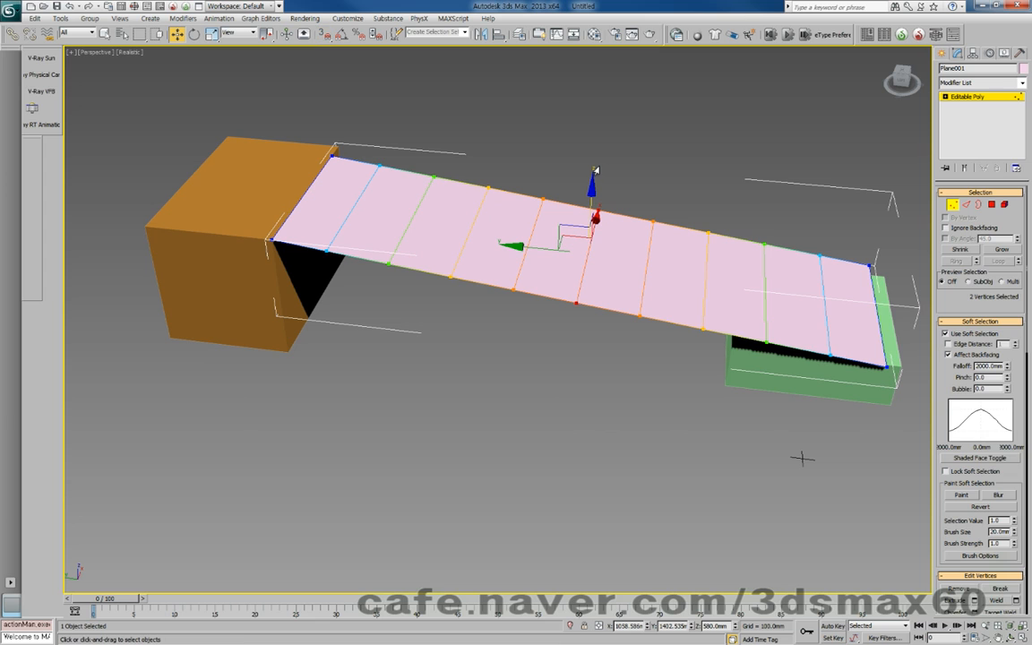
pyautogui.moveTo(596, 189); pyautogui.dragTo(587, 233)
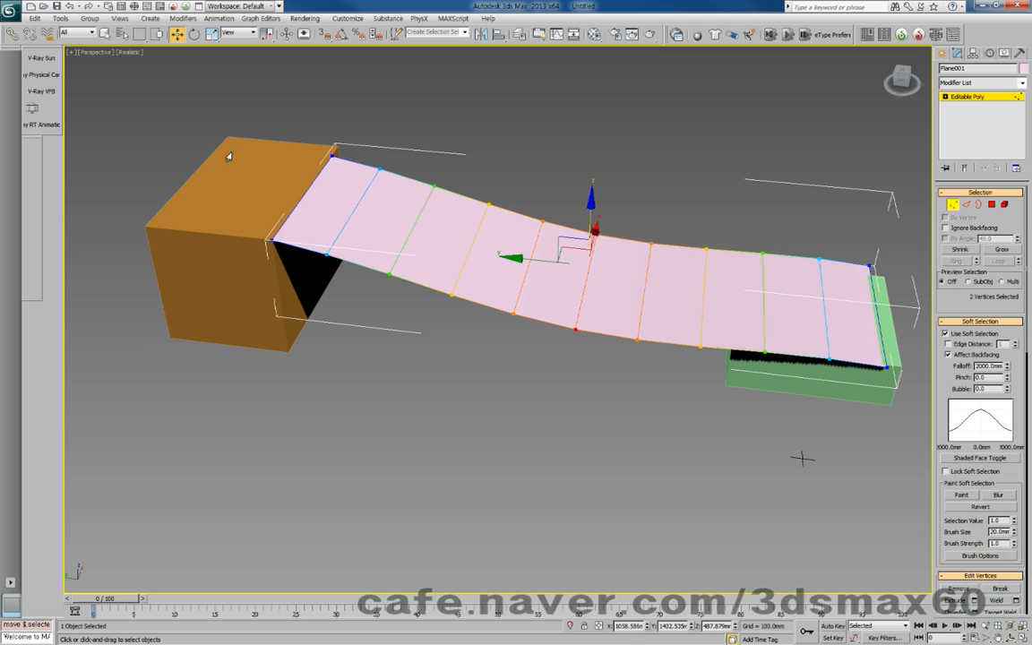
pyautogui.moveTo(303, 184); pyautogui.dragTo(471, 270, button='middle')
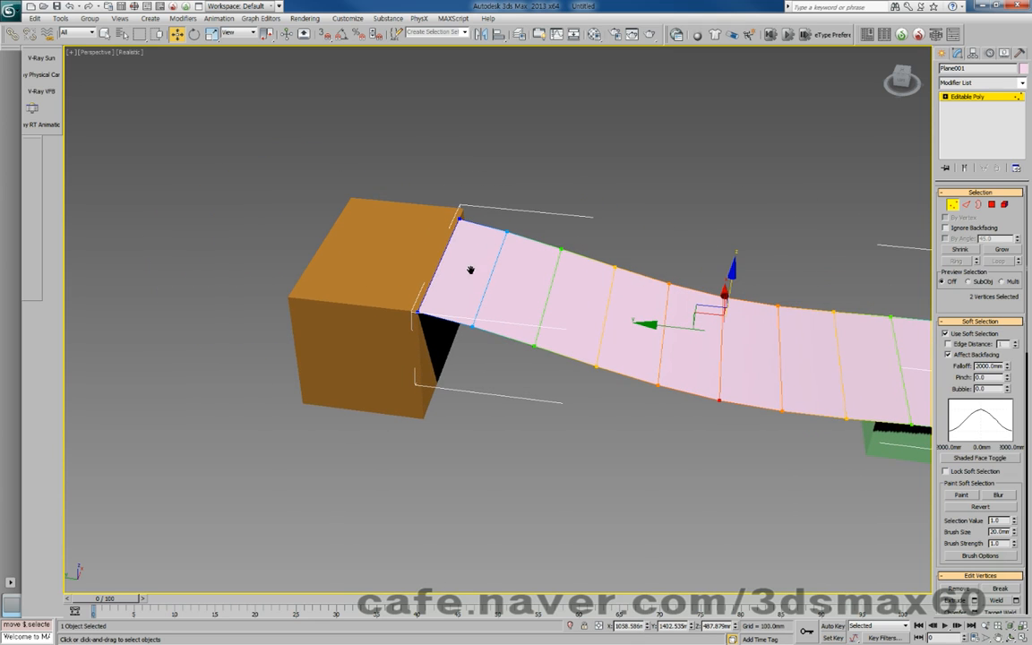
pyautogui.scroll(-5, 343, 242)
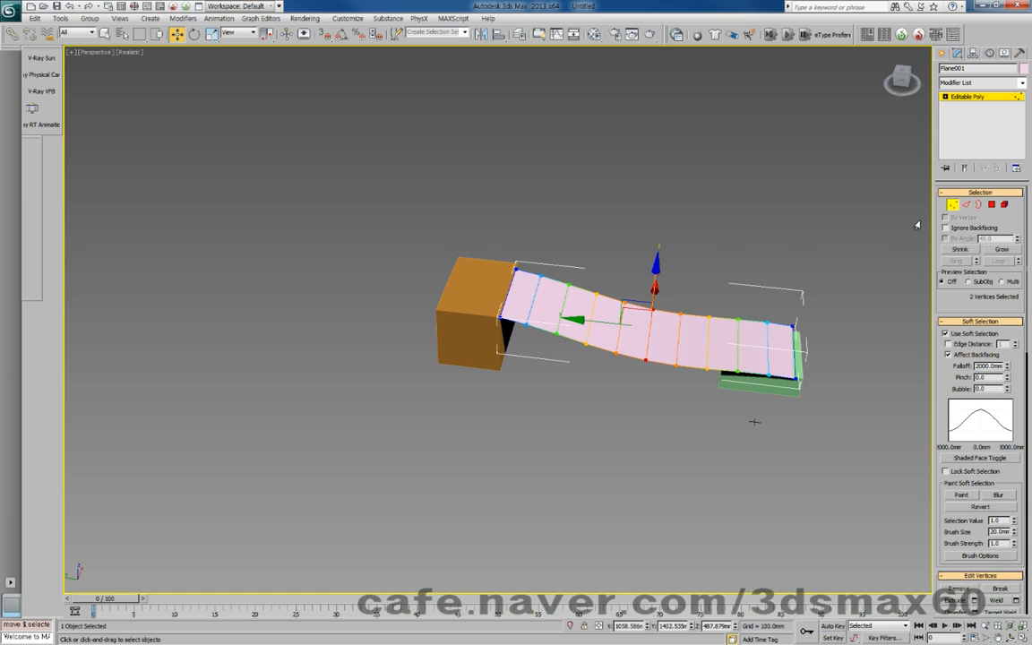
# Undo the slope's curve, the soft selection and the connected segments.
pyautogui.hotkey('ctrl', 'z')
pyautogui.hotkey('ctrl', 'z')
pyautogui.hotkey('ctrl', 'z')
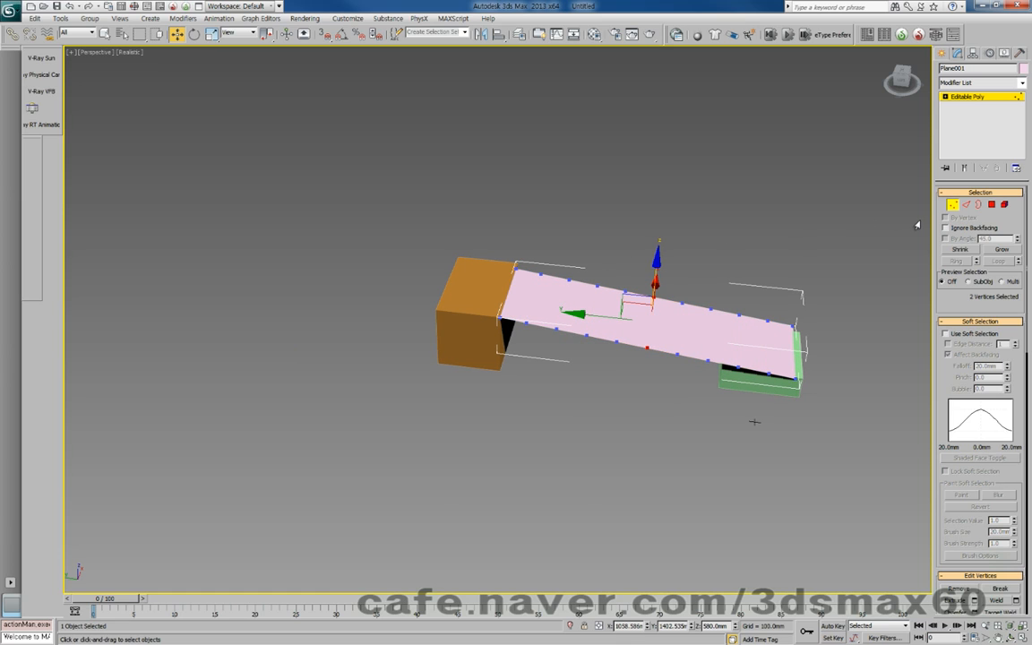
pyautogui.hotkey('ctrl', 'z')
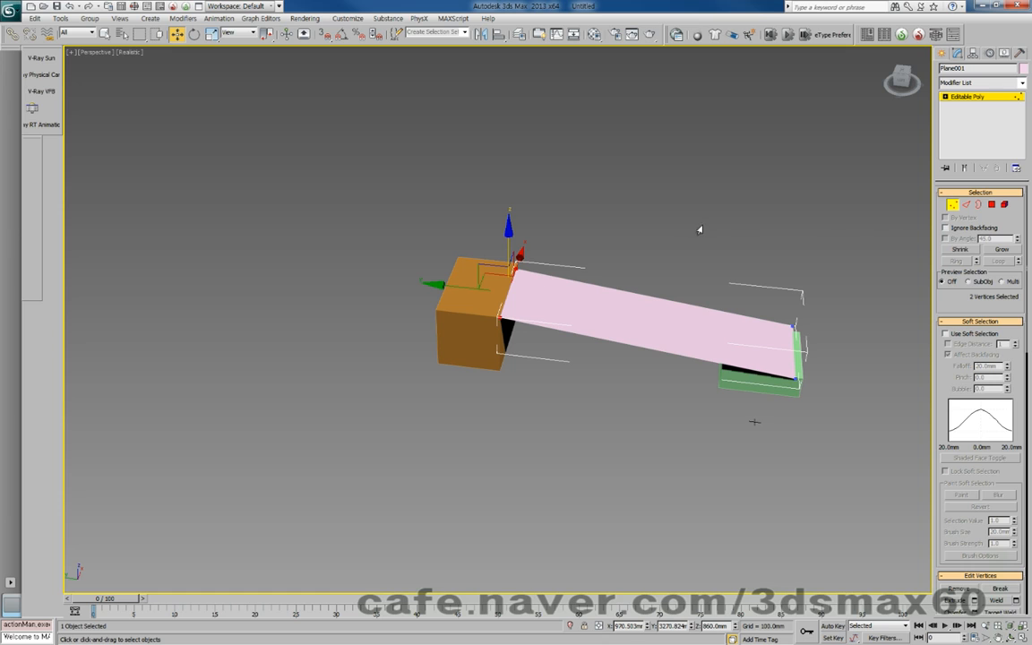
# Extrude the plane's end edge at the orange box horizontally about 5193 mm along Y, extending the road past the box.
pyautogui.moveTo(527, 290); pyautogui.dragTo(710, 287, button='middle')
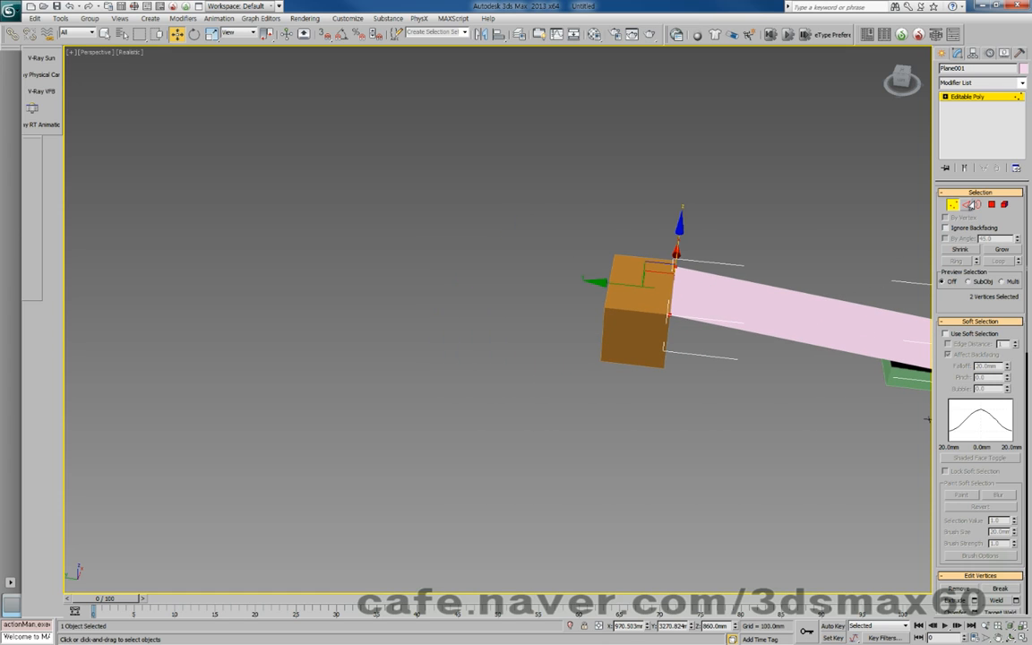
pyautogui.click(972, 205)
pyautogui.click(674, 291)
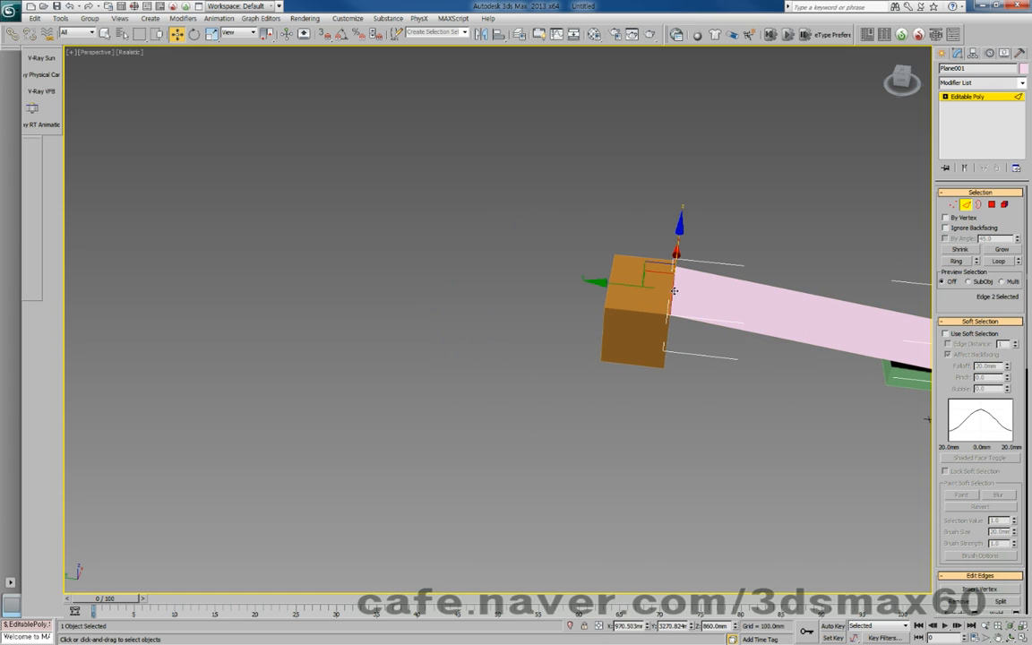
pyautogui.moveTo(636, 287); pyautogui.dragTo(355, 287)
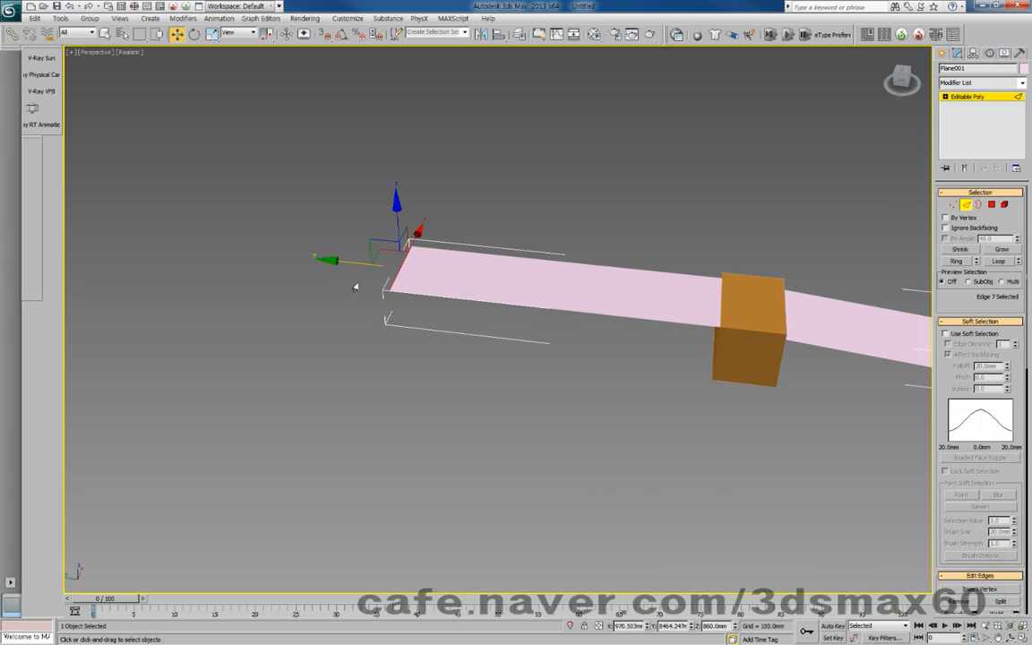
# Show the whole road in profile in a wireframe left view.
pyautogui.press('F3')
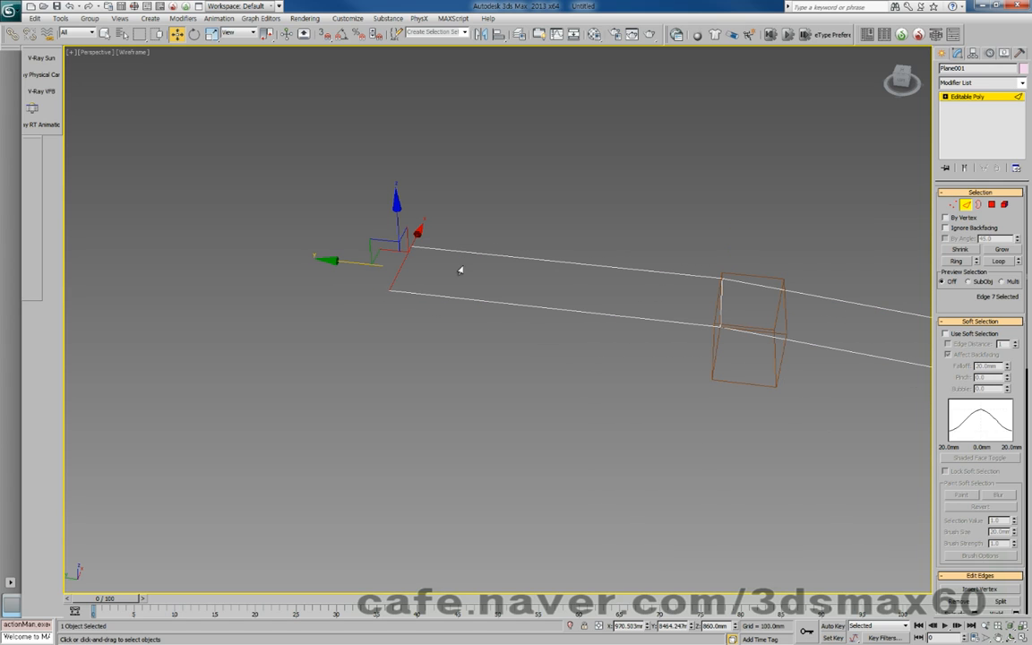
pyautogui.press('l')
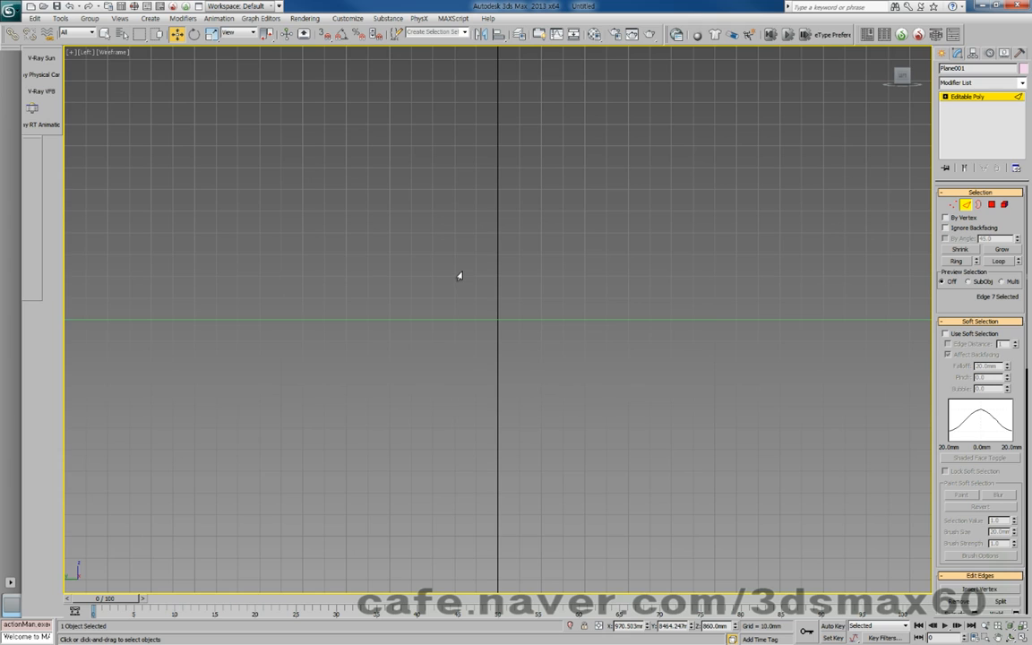
pyautogui.press('z')
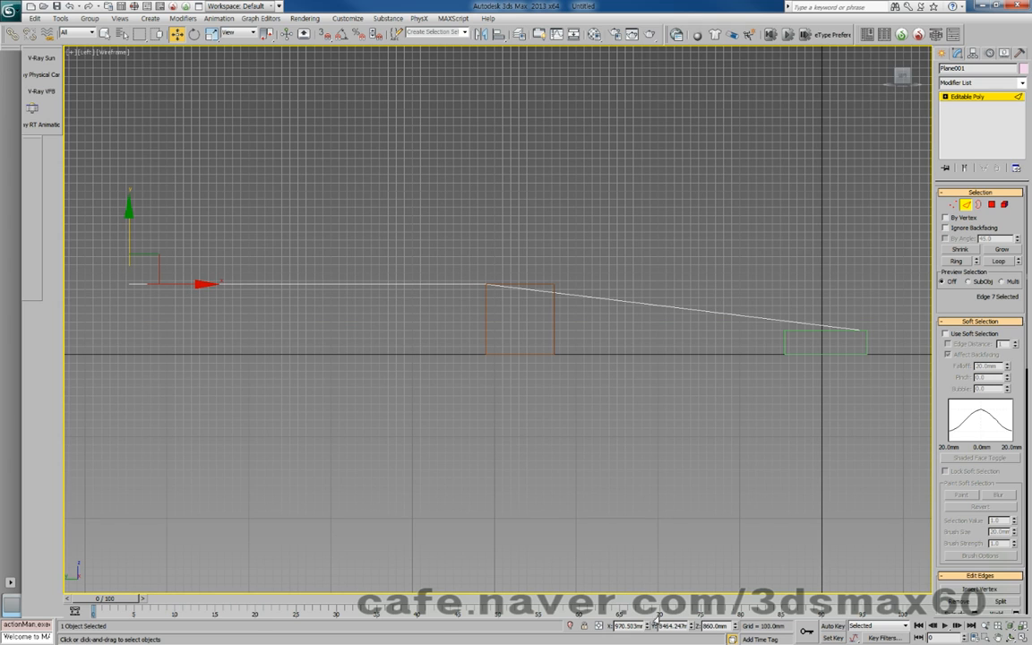
pyautogui.click(598, 626)
pyautogui.click(599, 626)
pyautogui.rightClick(692, 627)
pyautogui.hotkey('ctrl', 'z')
pyautogui.moveTo(130, 238); pyautogui.dragTo(136, 307)
pyautogui.rightClick(136, 307)
pyautogui.doubleClick(667, 626)
pyautogui.write('0')
pyautogui.press('Return')
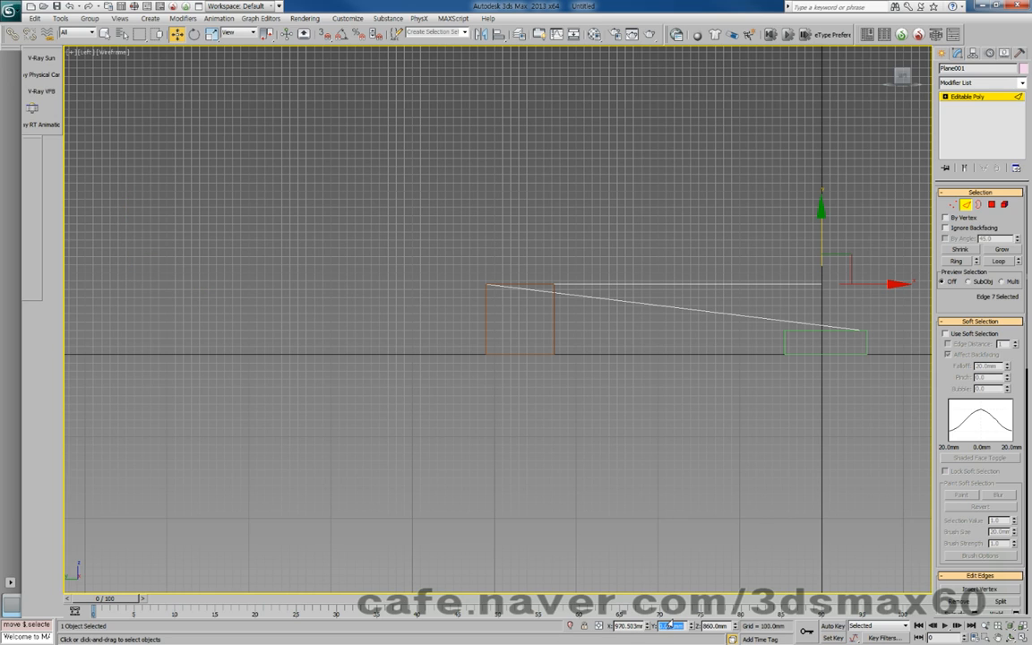
pyautogui.rightClick(358, 363)
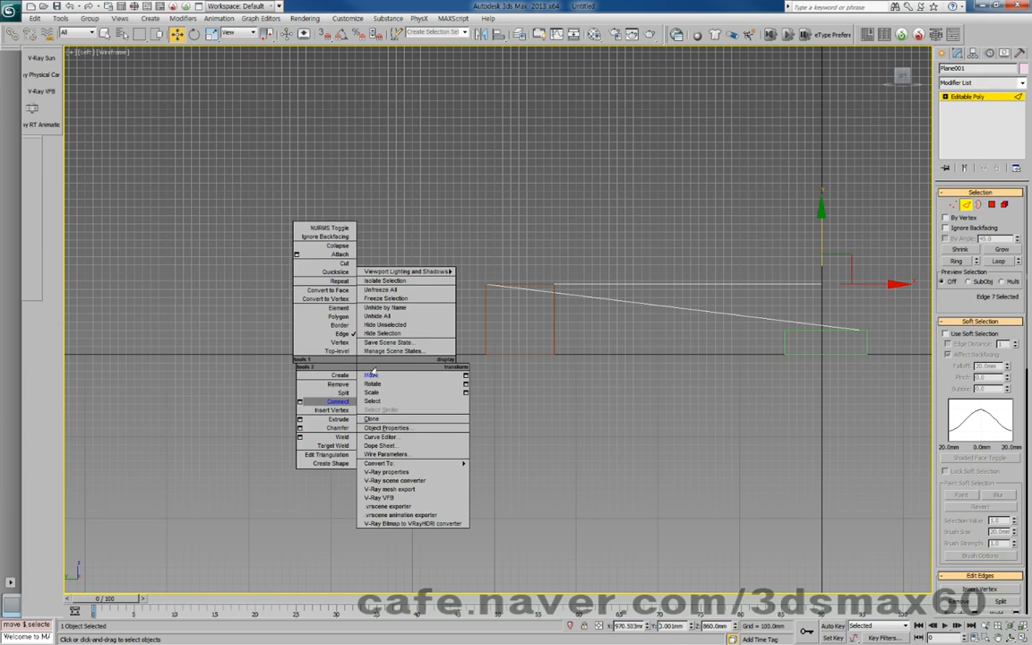
pyautogui.click(371, 376)
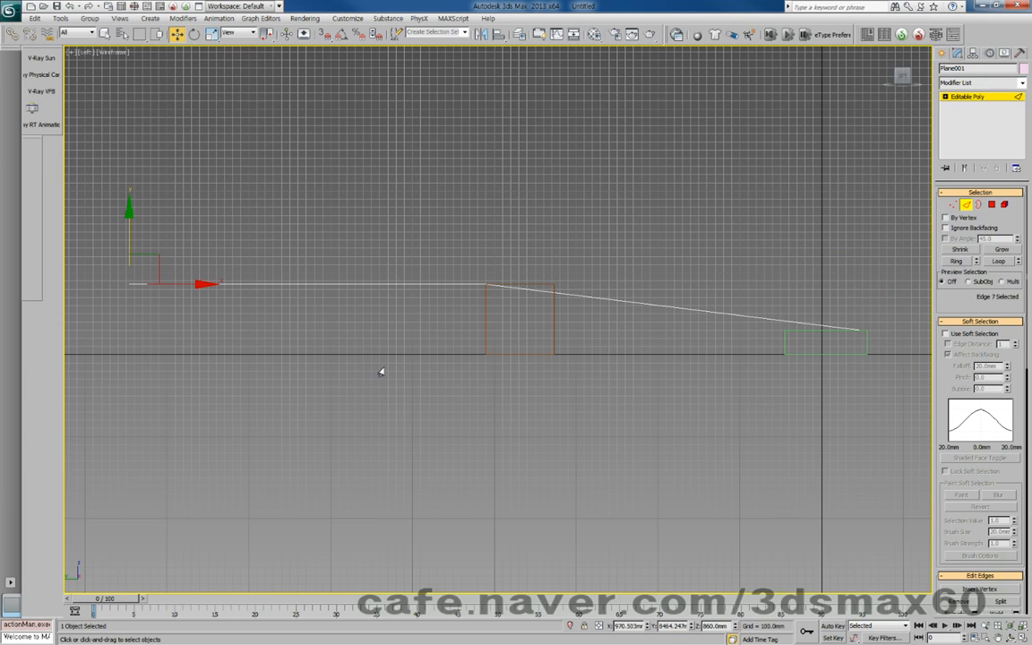
# Lower the end edge of the road's extended segment to a height of about 13 mm, and return to the shaded perspective view.
pyautogui.moveTo(124, 211); pyautogui.dragTo(139, 301)
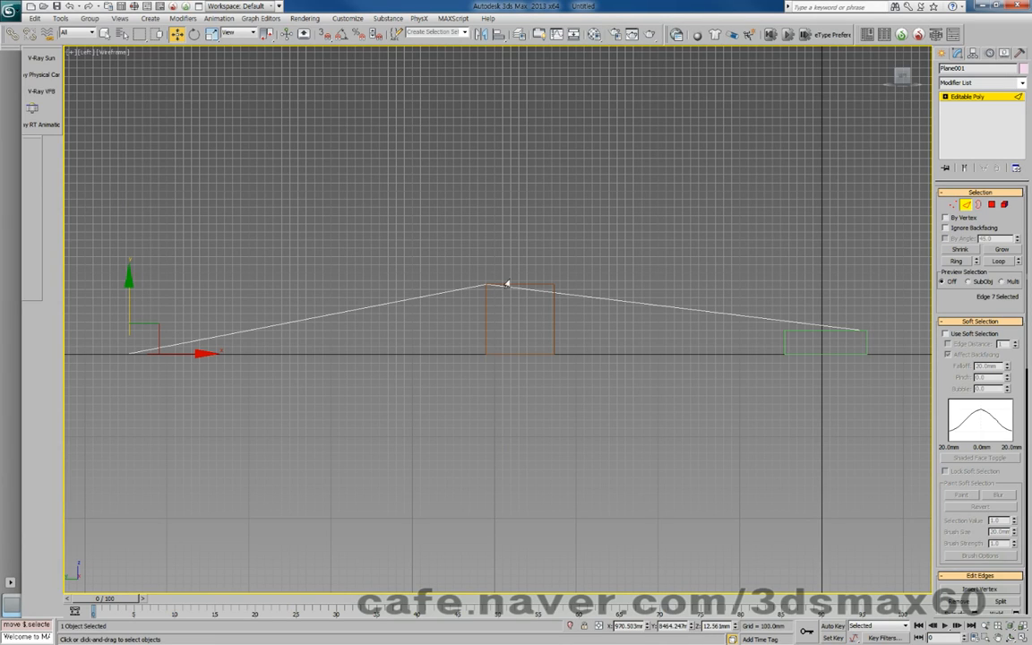
pyautogui.press('p')
pyautogui.hotkey('ctrl', 'r')
pyautogui.moveTo(492, 289); pyautogui.dragTo(620, 307)
pyautogui.press('F3')
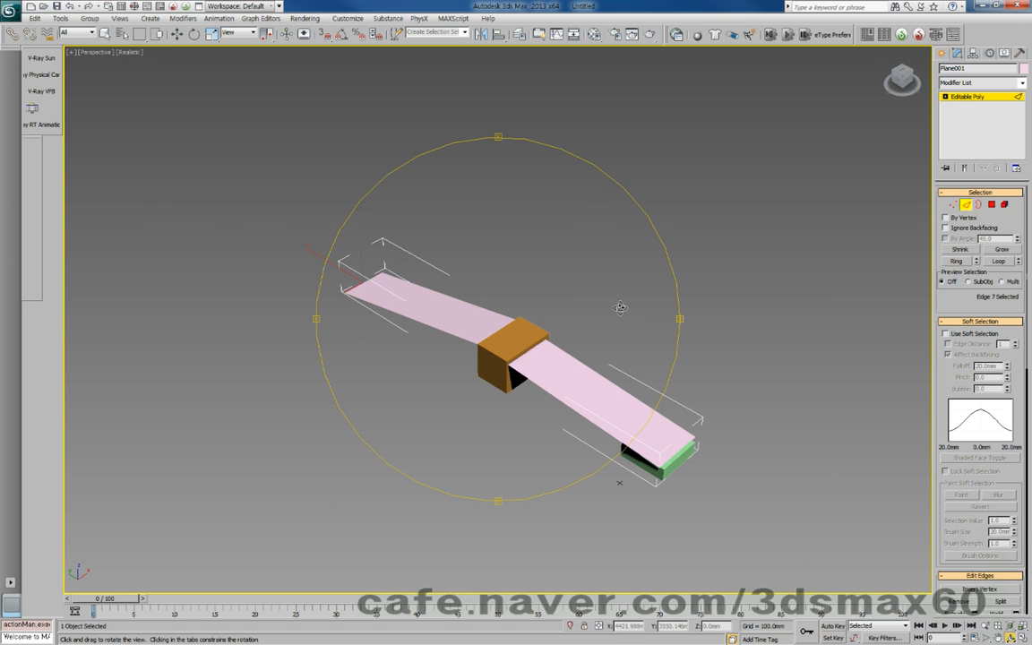
pyautogui.press('w')
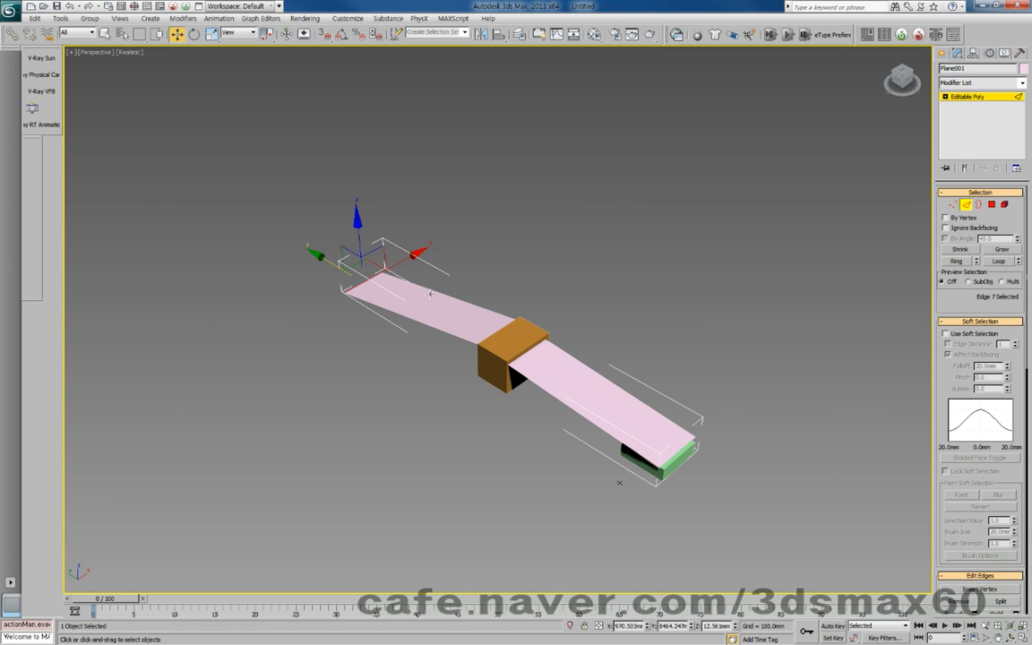
# Extrude the lowered end edge about 1346 mm along Y, and extrude the new segment's side edge about 2557 mm along X.
pyautogui.moveTo(442, 291); pyautogui.dragTo(529, 359, button='middle')
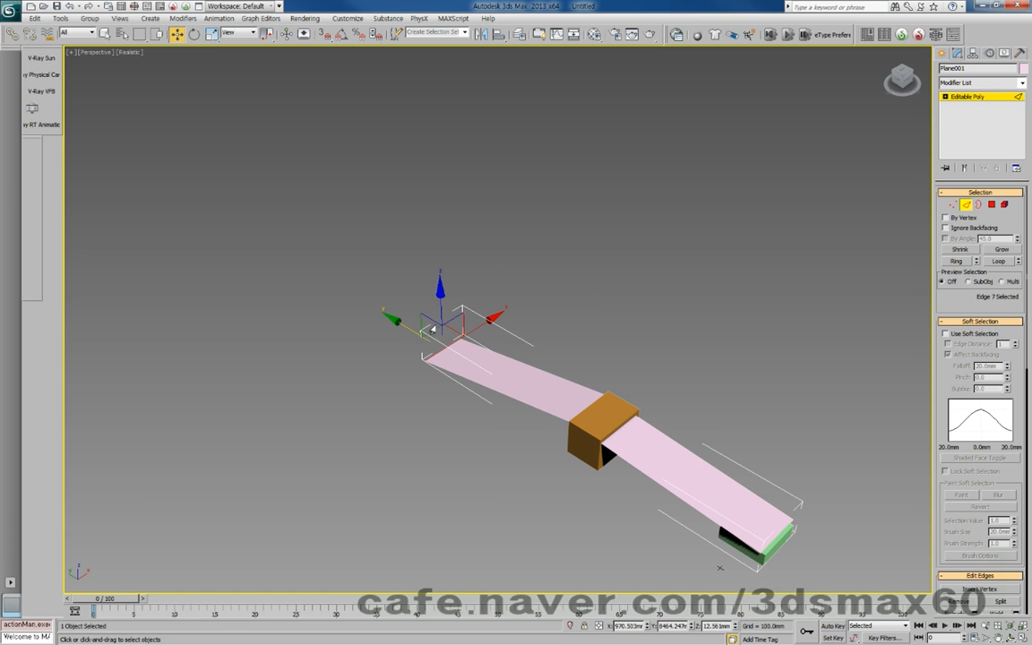
pyautogui.keyDown('shift'); pyautogui.moveTo(412, 330); pyautogui.dragTo(375, 308); pyautogui.keyUp('shift')
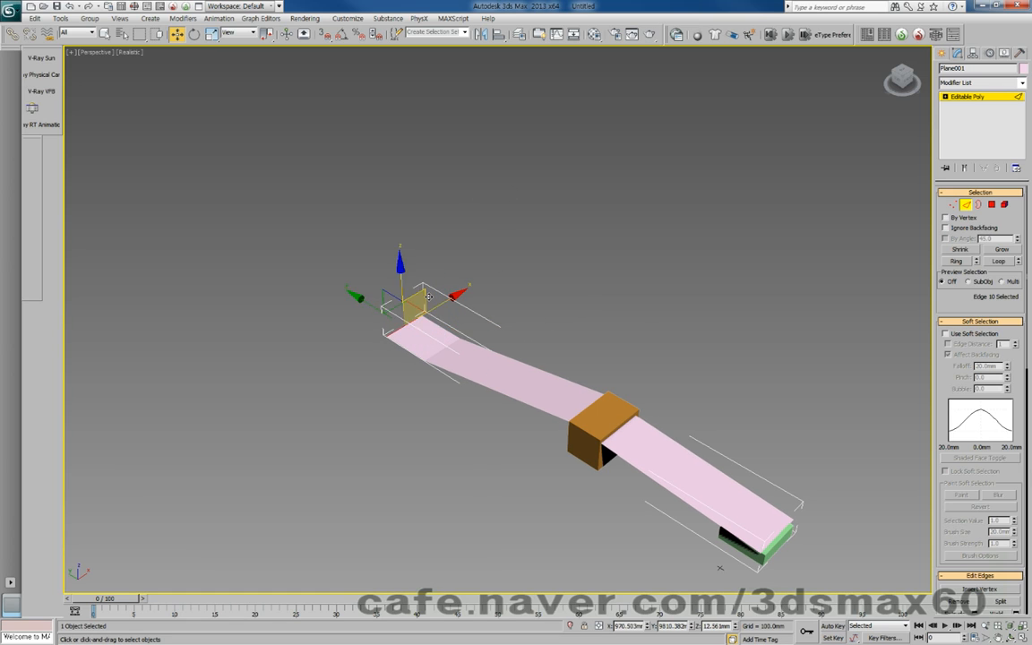
pyautogui.click(446, 330)
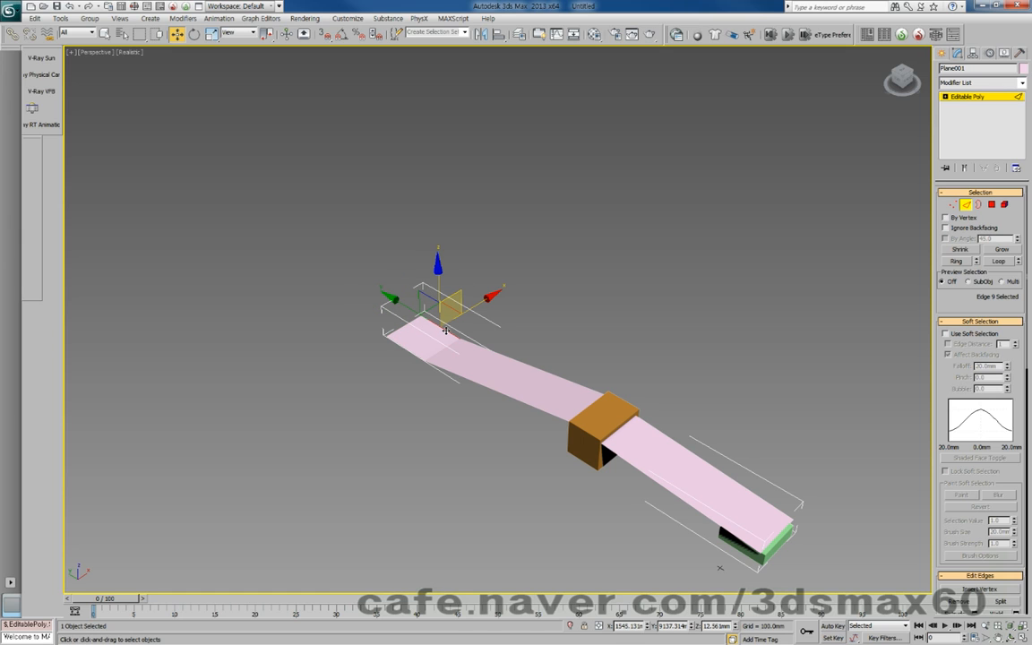
pyautogui.keyDown('shift'); pyautogui.moveTo(485, 304); pyautogui.dragTo(556, 261); pyautogui.keyUp('shift')
pyautogui.press('F4')
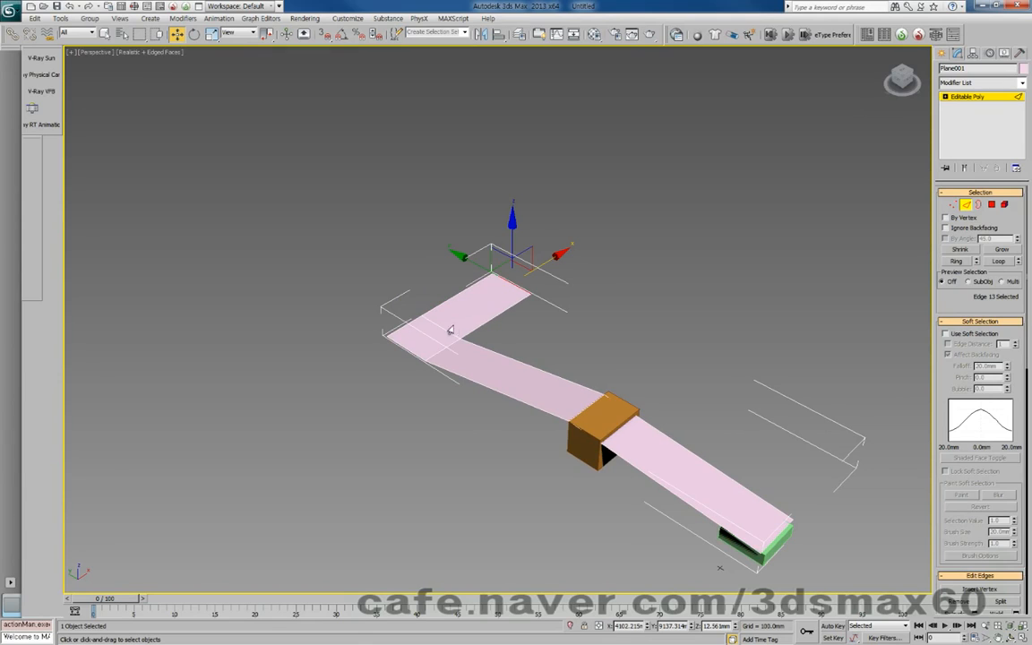
# Turn on offset coordinate entry, try moving the side branch's end edge -8590 mm along Y, and undo that move.
pyautogui.moveTo(515, 242); pyautogui.dragTo(521, 269)
pyautogui.rightClick(522, 271)
pyautogui.click(609, 626)
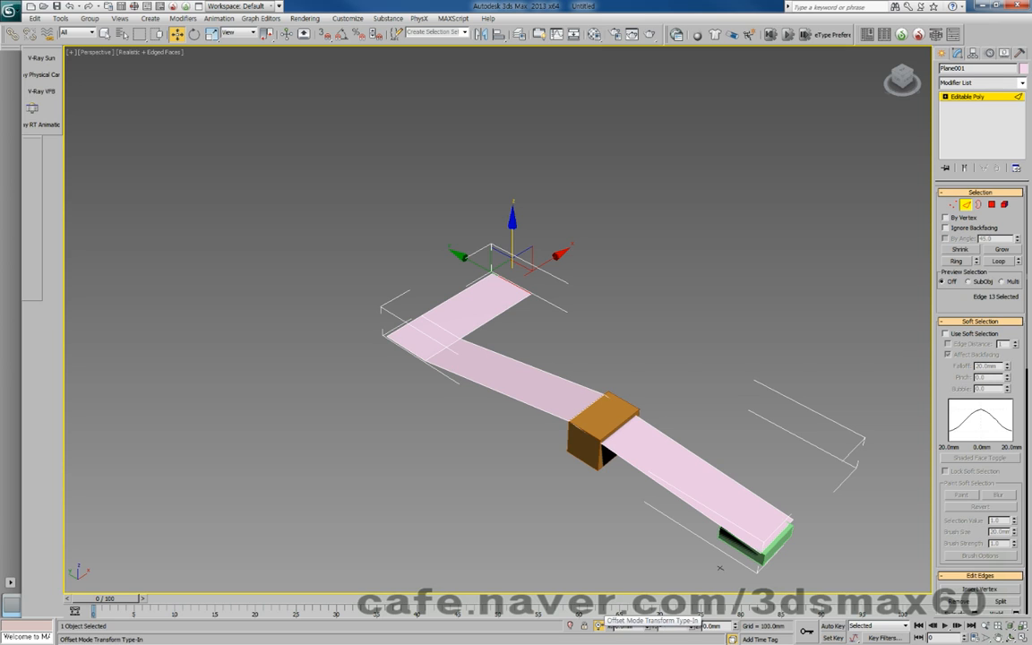
pyautogui.click(670, 627)
pyautogui.write('-85')
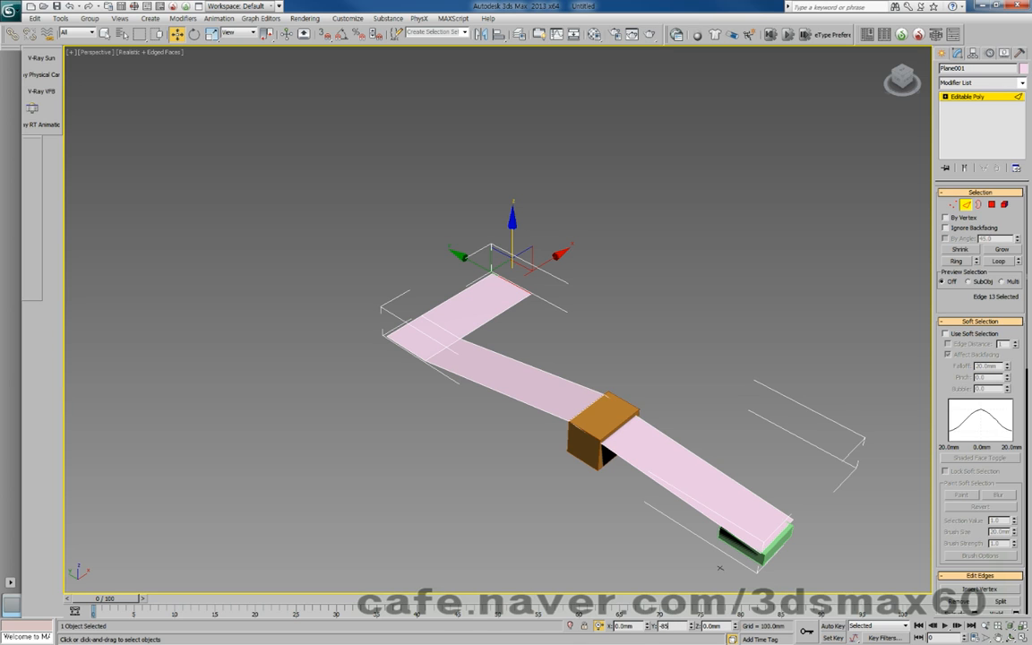
pyautogui.write('90')
pyautogui.press('Return')
pyautogui.moveTo(699, 350); pyautogui.dragTo(577, 343, button='middle')
pyautogui.hotkey('ctrl', 'z')
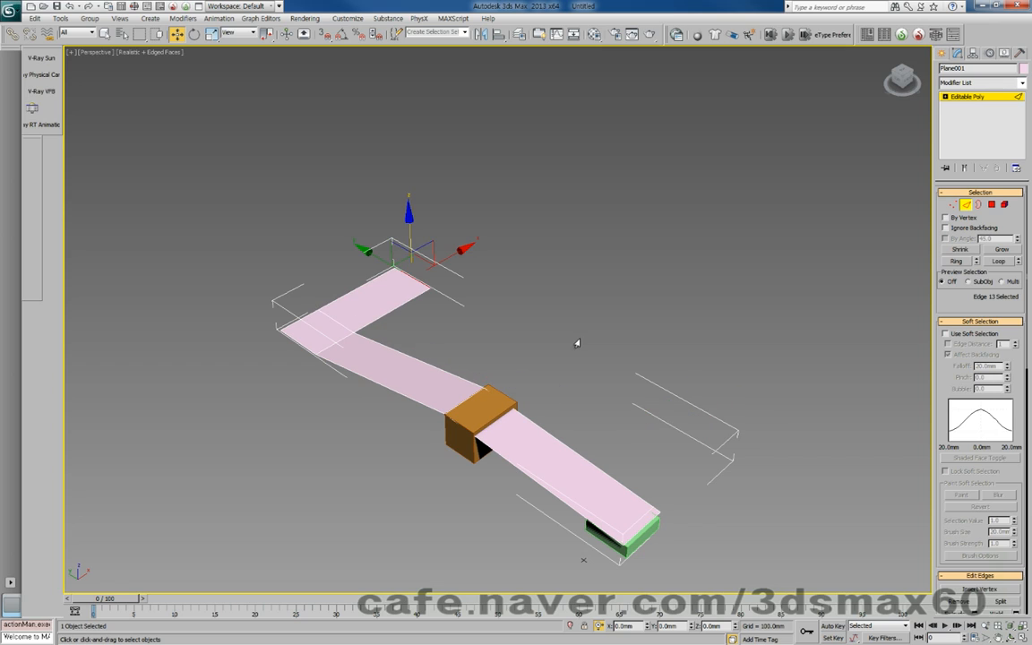
# Offset the side branch's end edge by -8590 mm in Z, and pull it farther out along X to lengthen the slope.
pyautogui.moveTo(732, 629); pyautogui.dragTo(690, 627)
pyautogui.write('-8590')
pyautogui.press('Return')
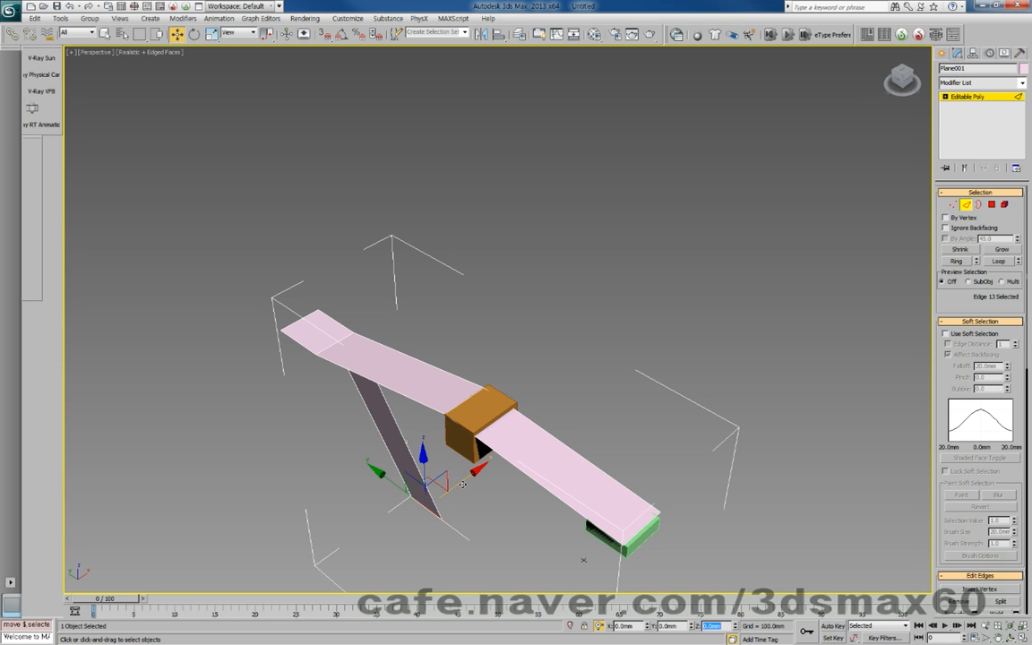
pyautogui.moveTo(429, 467); pyautogui.dragTo(647, 204)
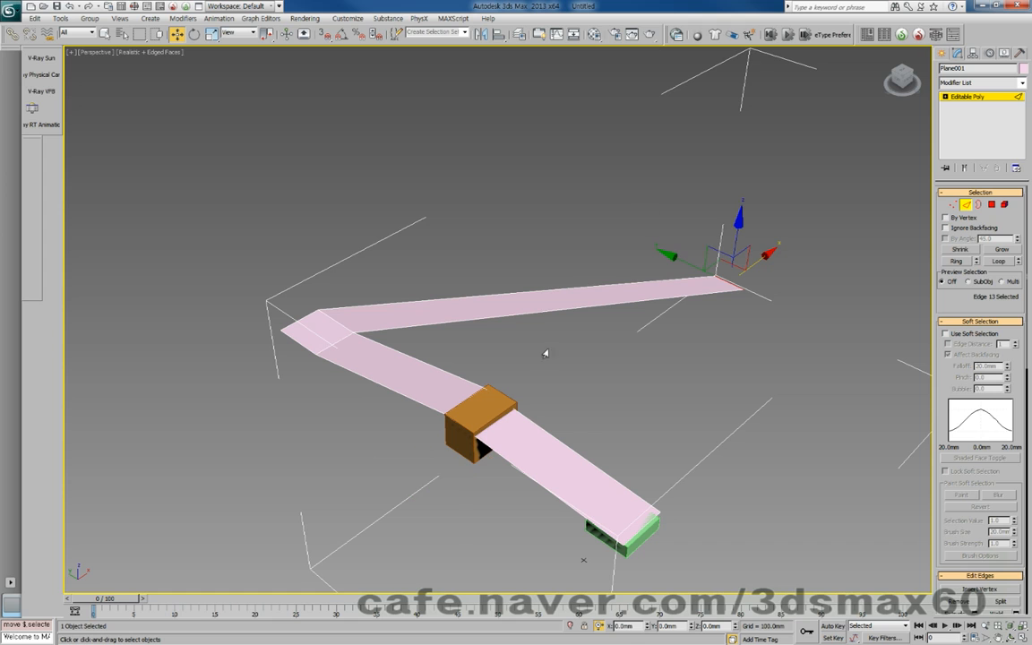
pyautogui.moveTo(608, 436); pyautogui.dragTo(500, 409, button='middle')
pyautogui.scroll(-4, 500, 409)
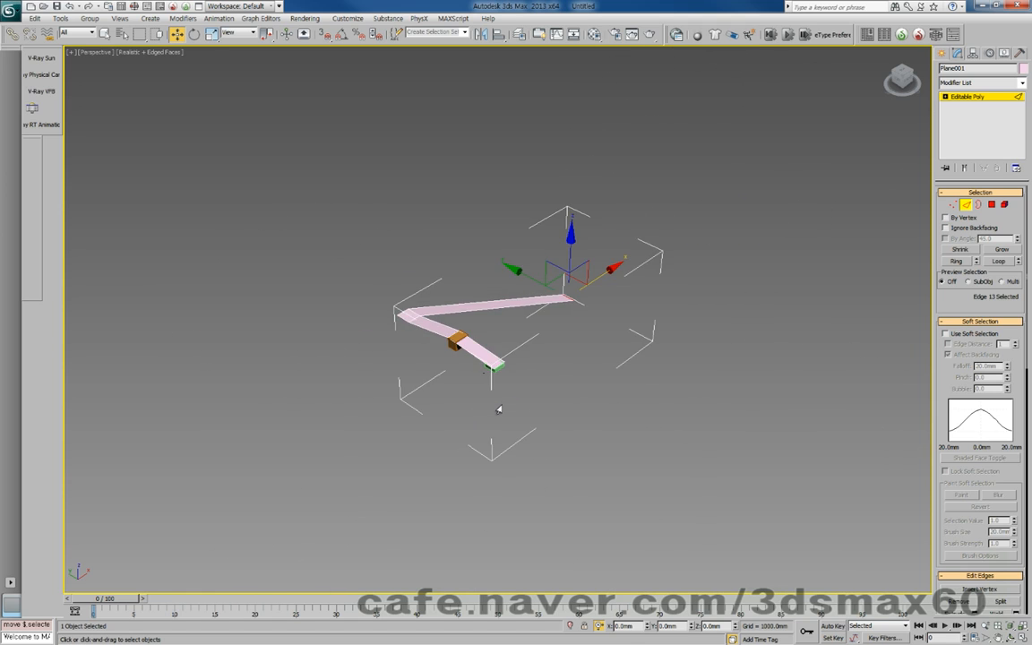
pyautogui.scroll(7, 498, 413)
pyautogui.scroll(-3, 498, 415)
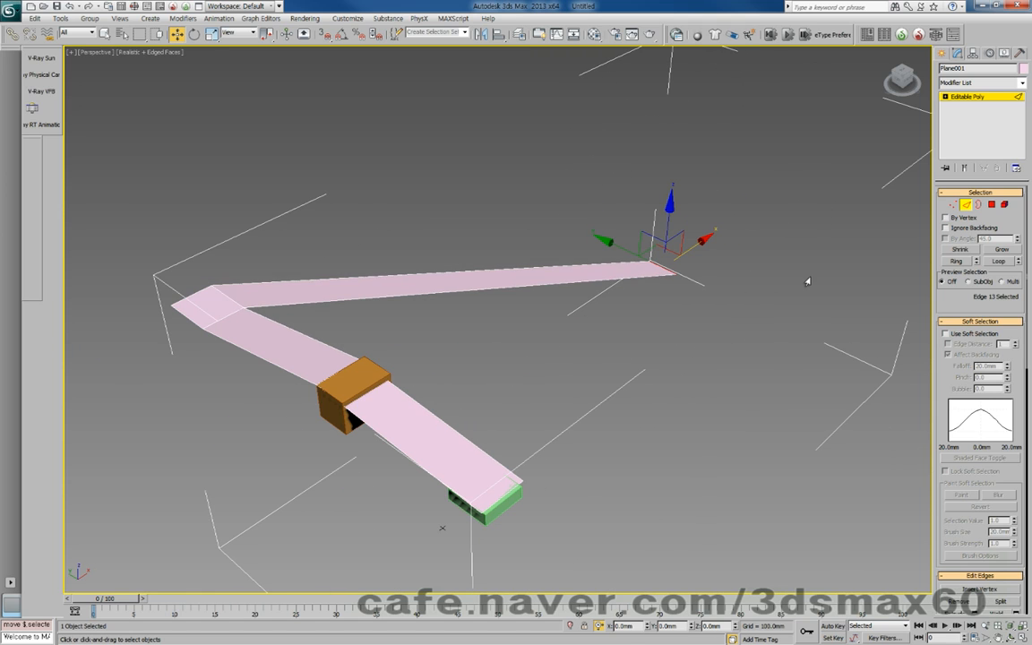
pyautogui.click(971, 205)
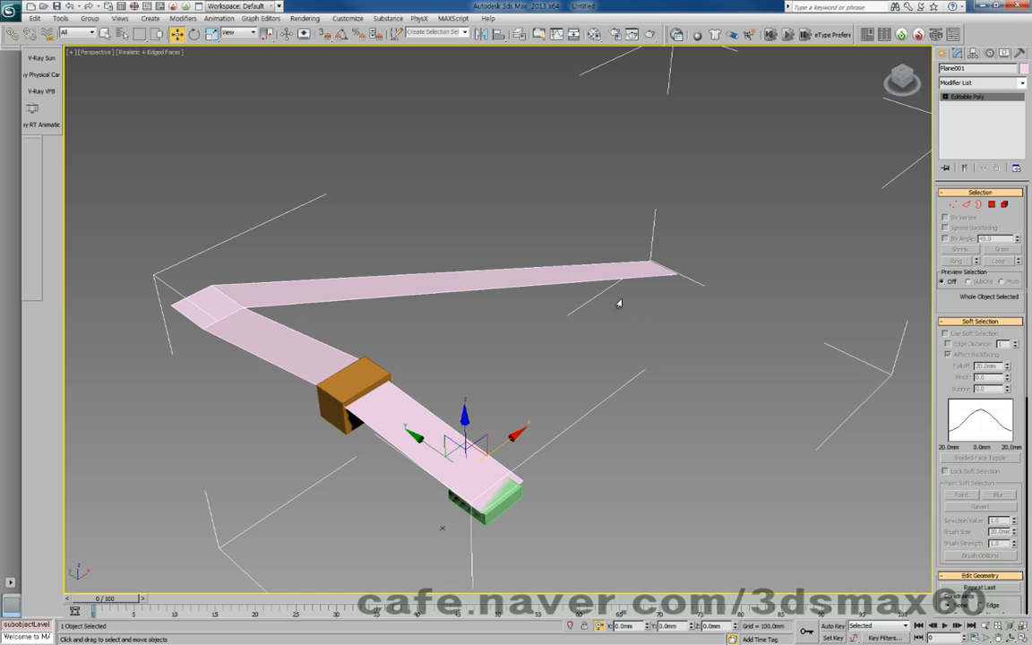
pyautogui.moveTo(444, 352); pyautogui.dragTo(531, 318, button='middle')
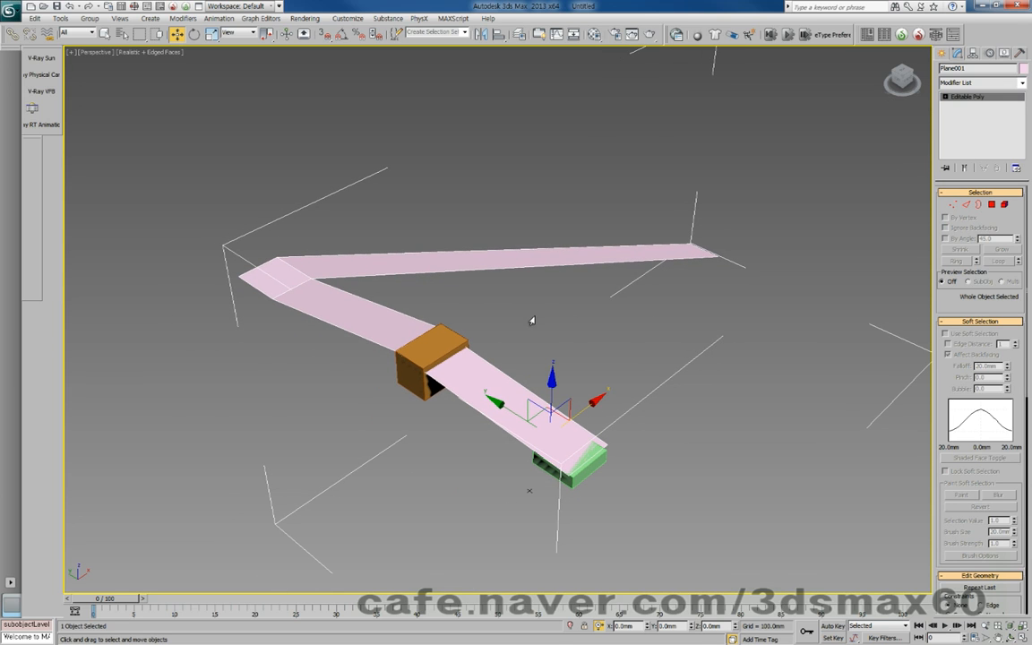
pyautogui.hotkey('alt', 'Tab')
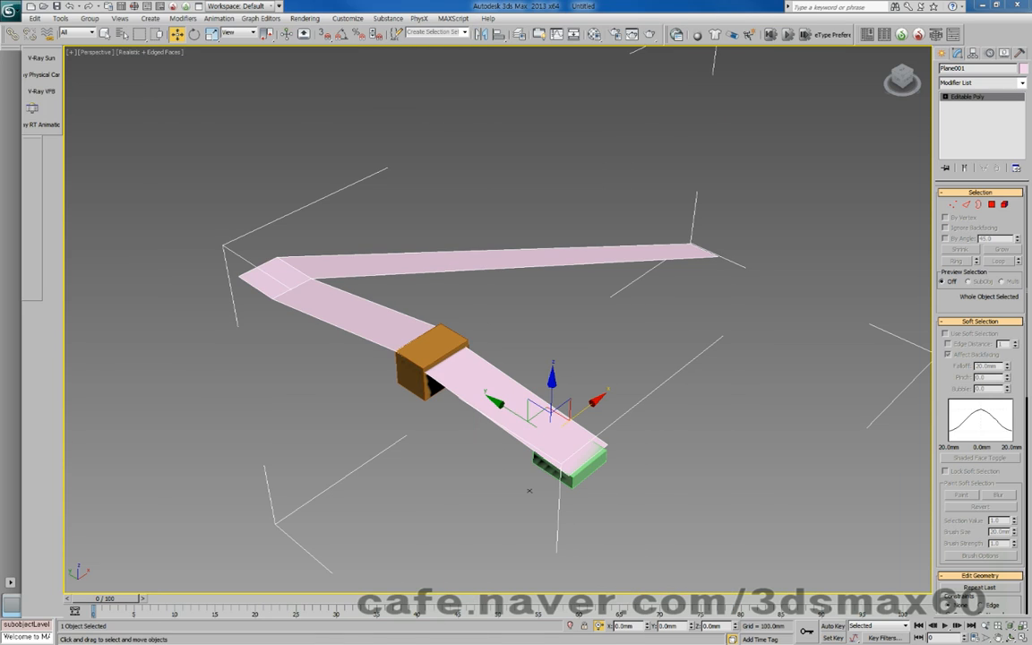
# Extrude the road's entire outer border straight down to form side walls around it.
pyautogui.click(966, 205)
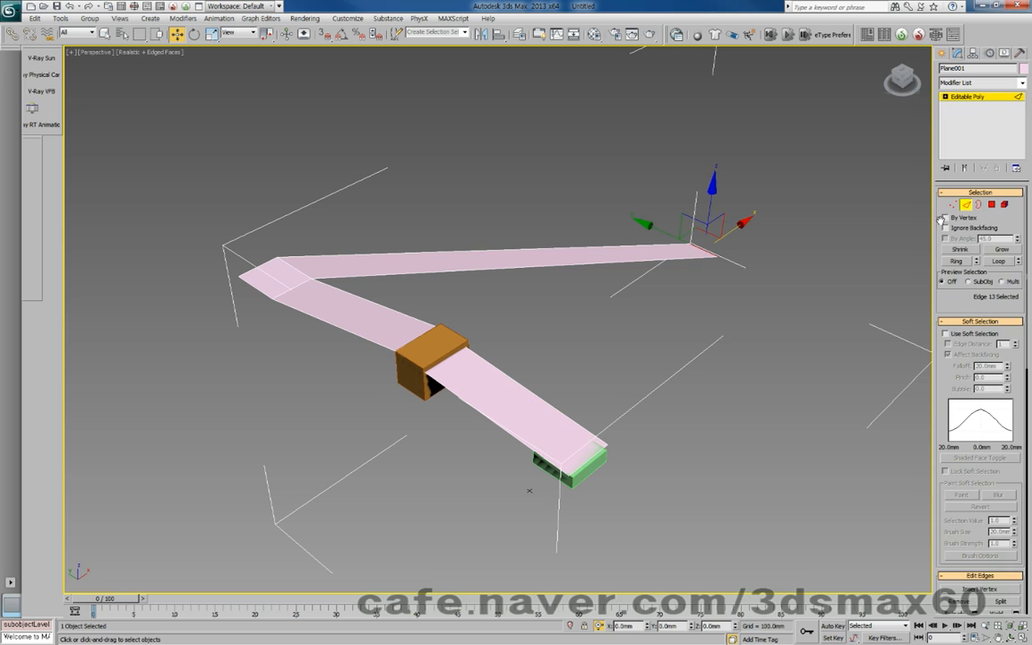
pyautogui.click(642, 264)
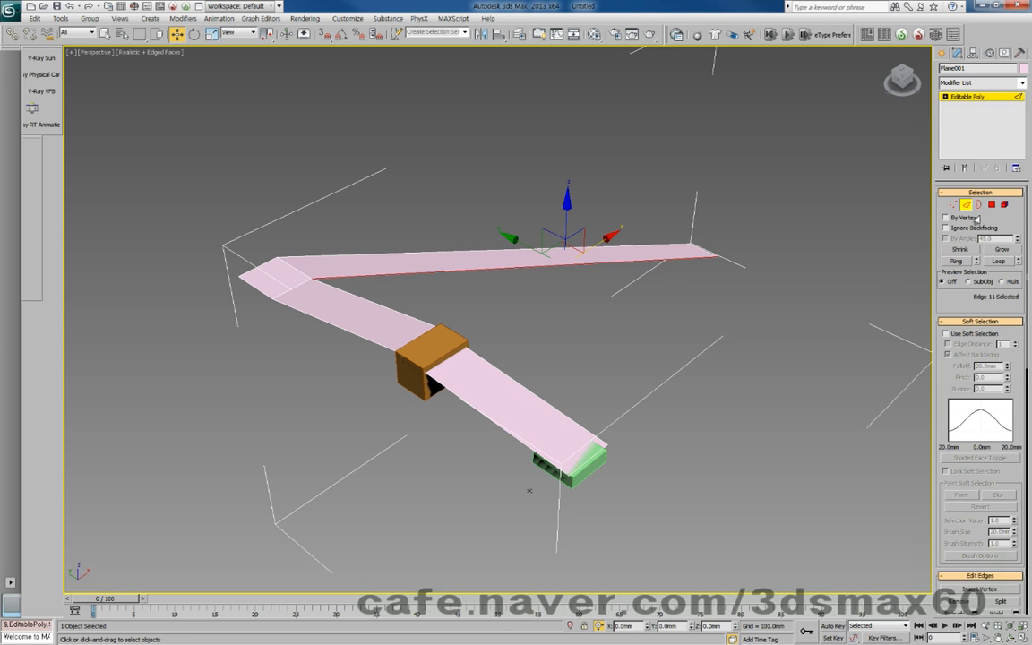
pyautogui.press('3')
pyautogui.click(566, 268)
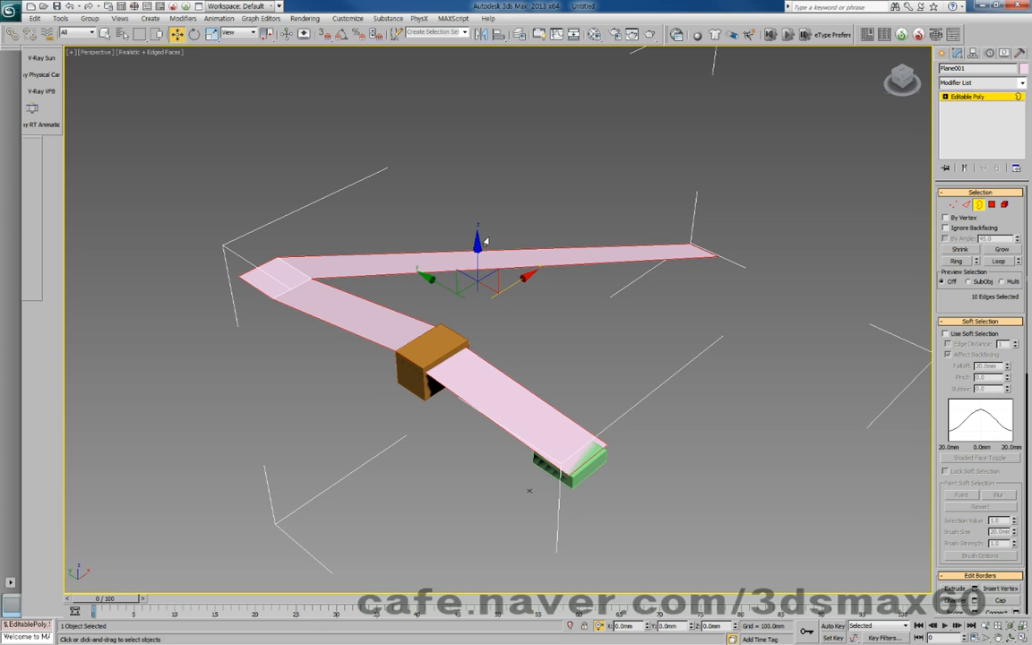
pyautogui.keyDown('shift'); pyautogui.moveTo(482, 240); pyautogui.dragTo(479, 271); pyautogui.keyUp('shift')
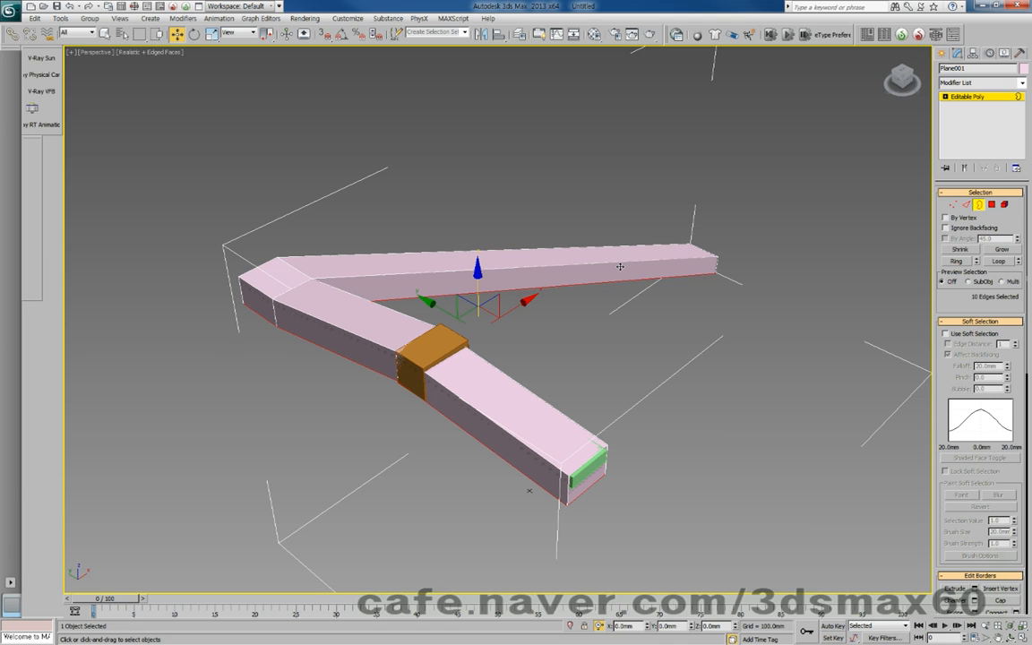
# Select the three side wall polygons along the inner side of the road's bend.
pyautogui.hotkey('ctrl', 'r')
pyautogui.moveTo(547, 287)
pyautogui.mouseDown()
pyautogui.moveTo(561, 314)
pyautogui.moveTo(538, 308)
pyautogui.mouseUp()
pyautogui.press('w')
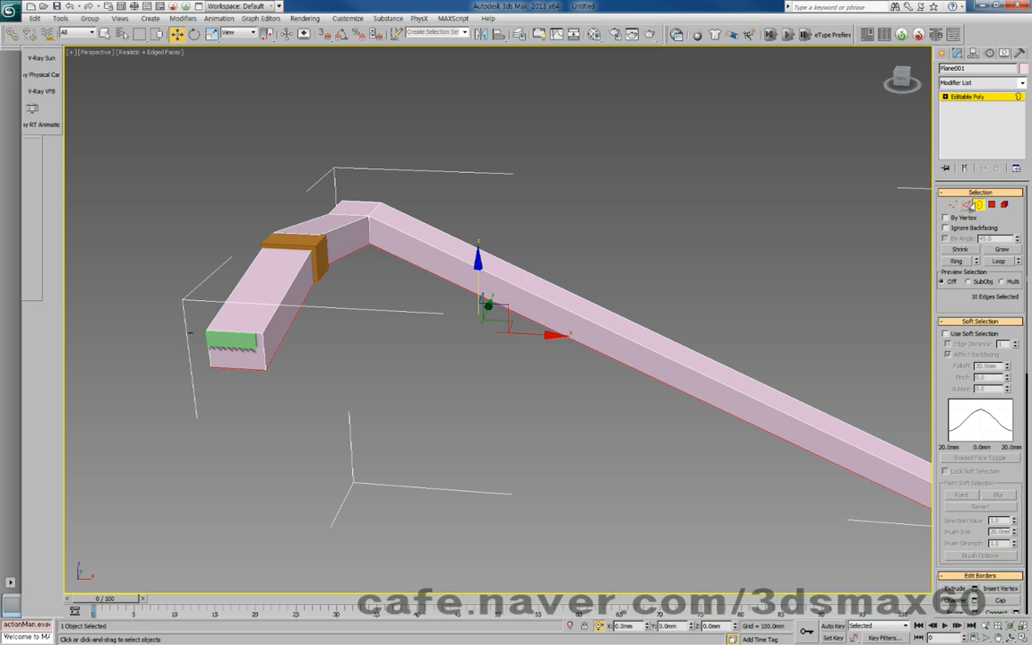
pyautogui.click(992, 204)
pyautogui.click(596, 327)
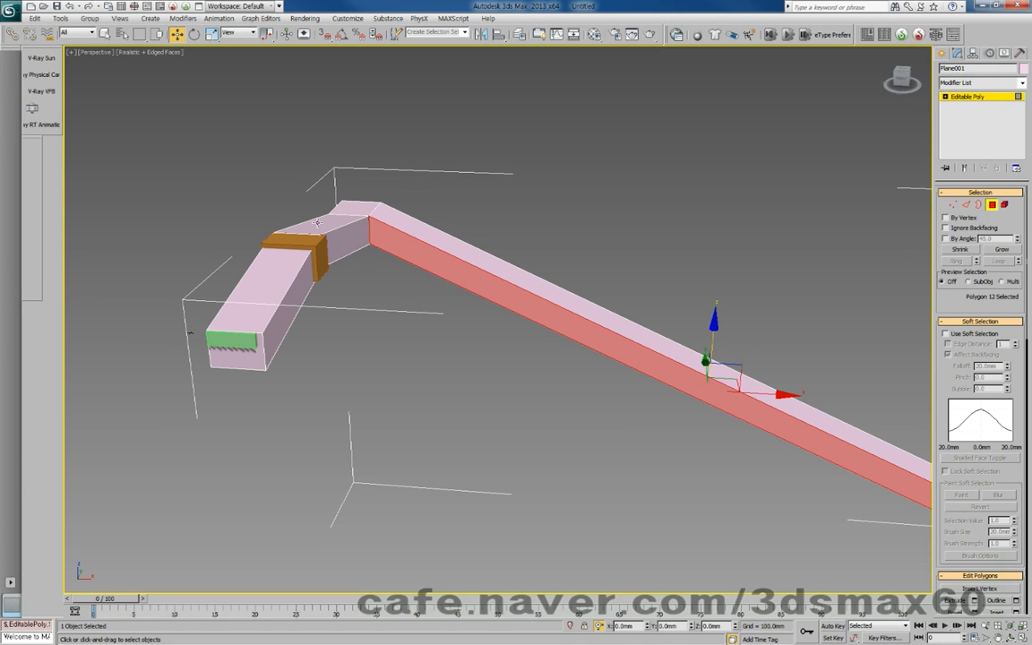
pyautogui.keyDown('shift'); pyautogui.click(348, 237); pyautogui.keyUp('shift')
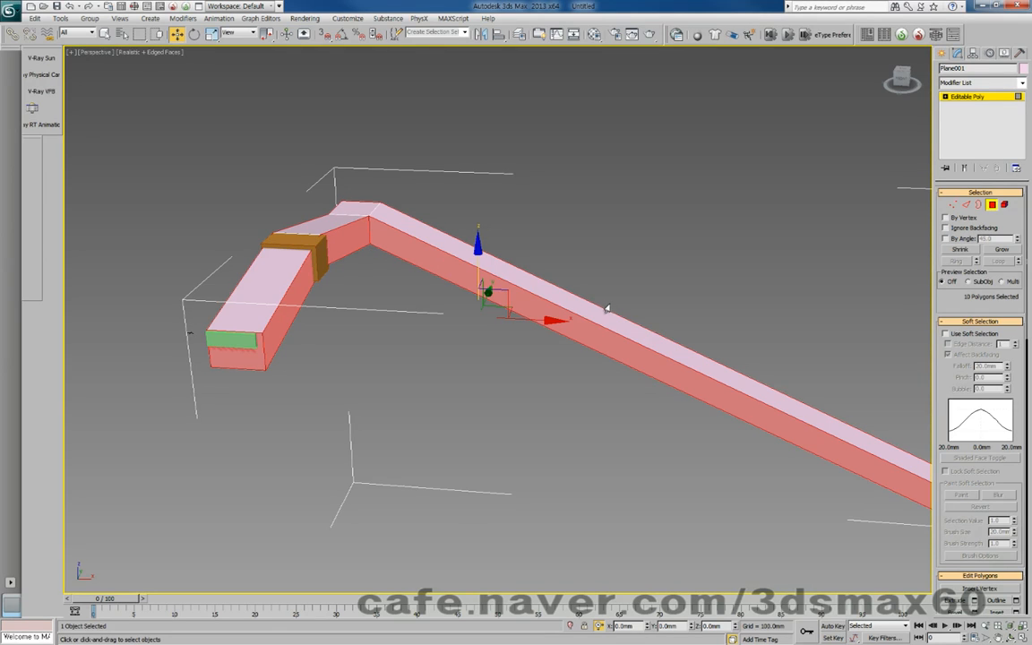
pyautogui.click(578, 330)
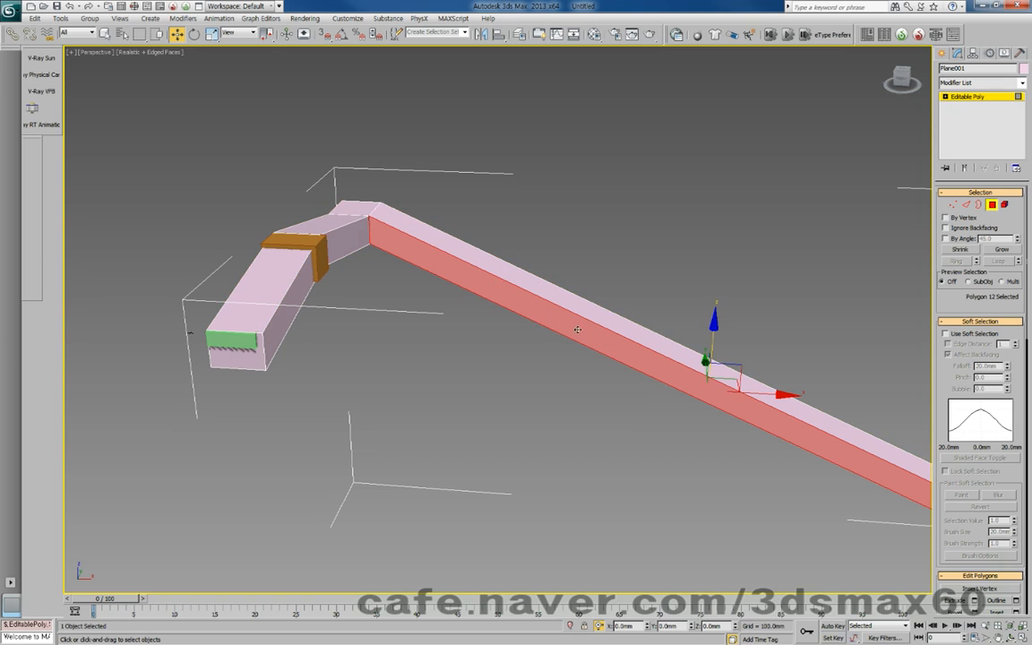
pyautogui.keyDown('ctrl'); pyautogui.click(342, 237); pyautogui.keyUp('ctrl')
pyautogui.keyDown('ctrl'); pyautogui.click(301, 303); pyautogui.keyUp('ctrl')
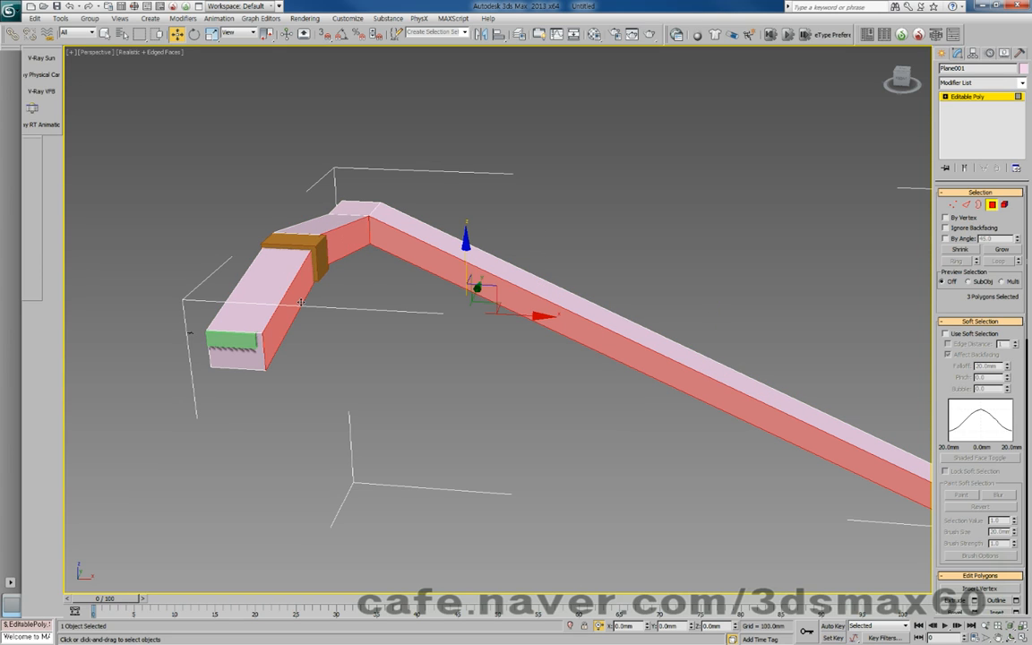
pyautogui.rightClick(569, 323)
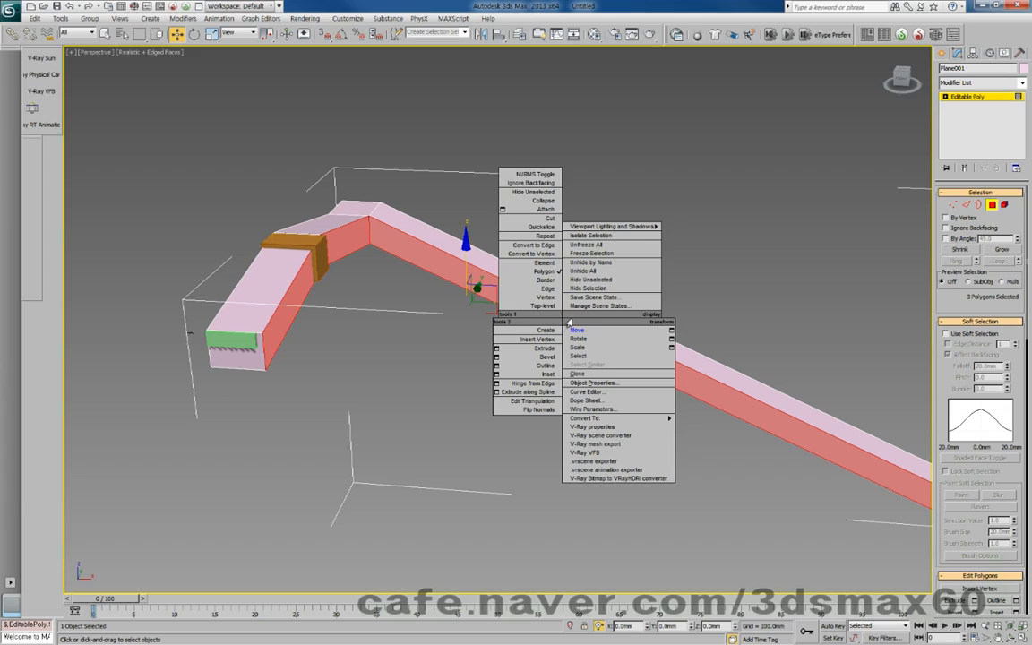
pyautogui.click(577, 330)
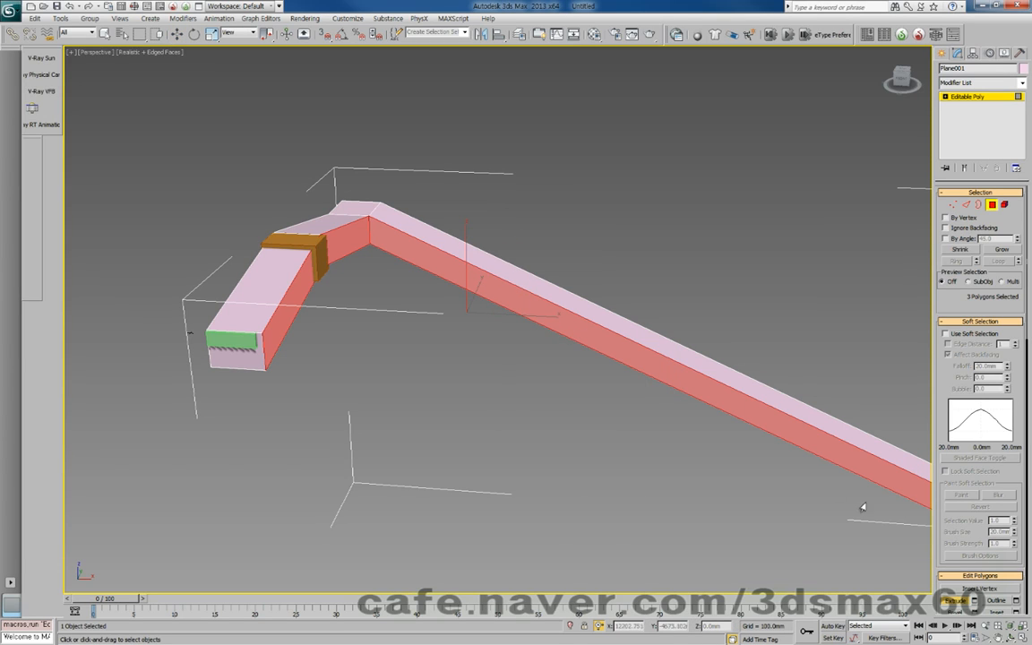
pyautogui.click(975, 602)
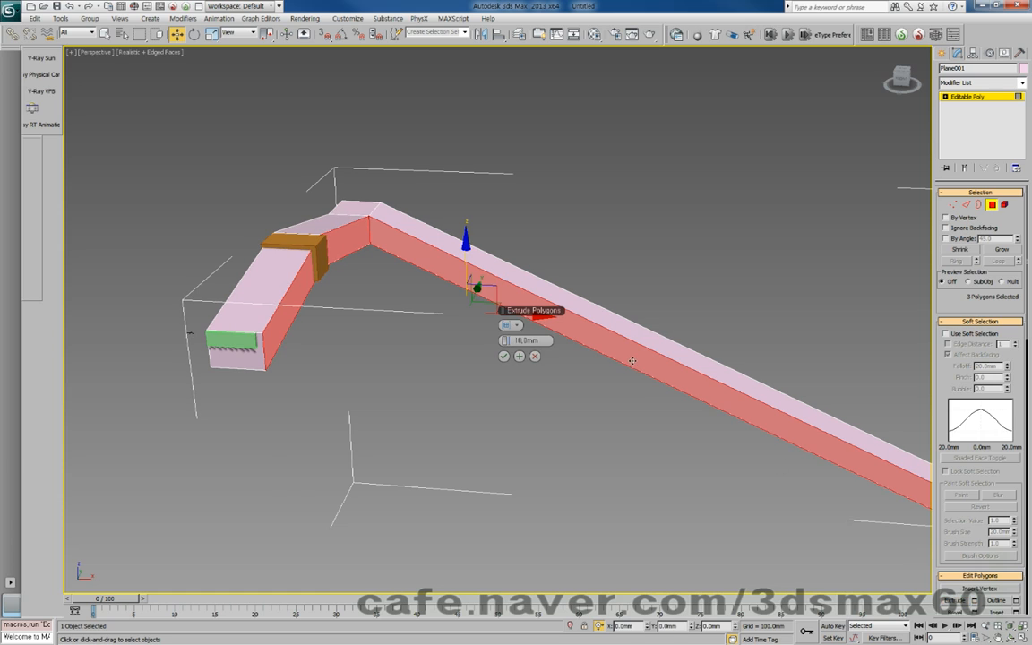
pyautogui.moveTo(518, 340); pyautogui.dragTo(548, 341)
pyautogui.write('100')
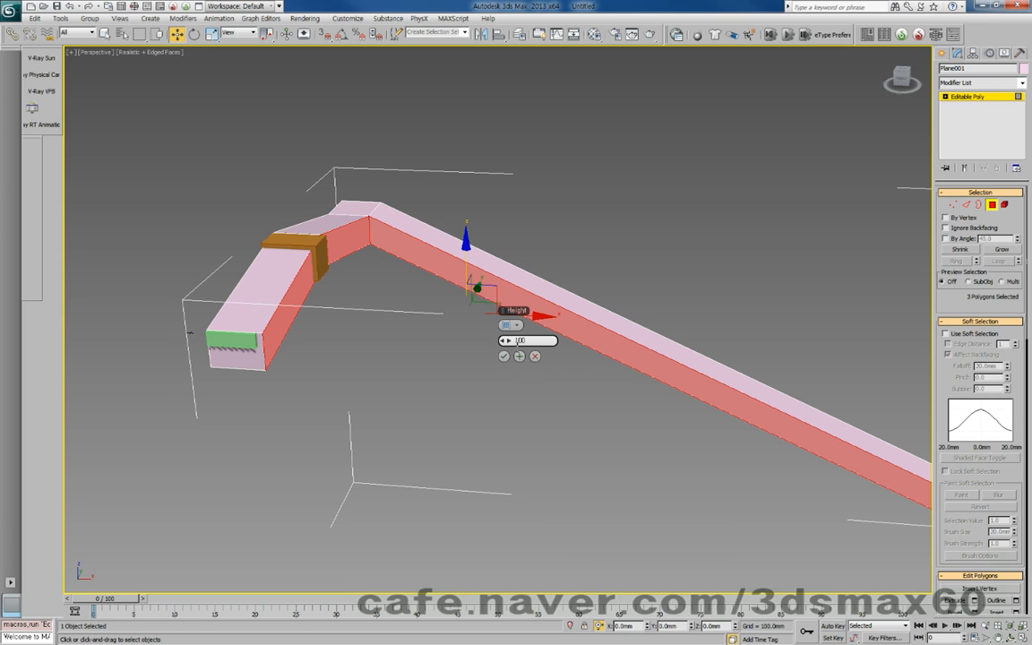
pyautogui.moveTo(509, 342); pyautogui.dragTo(730, 361)
pyautogui.click(536, 357)
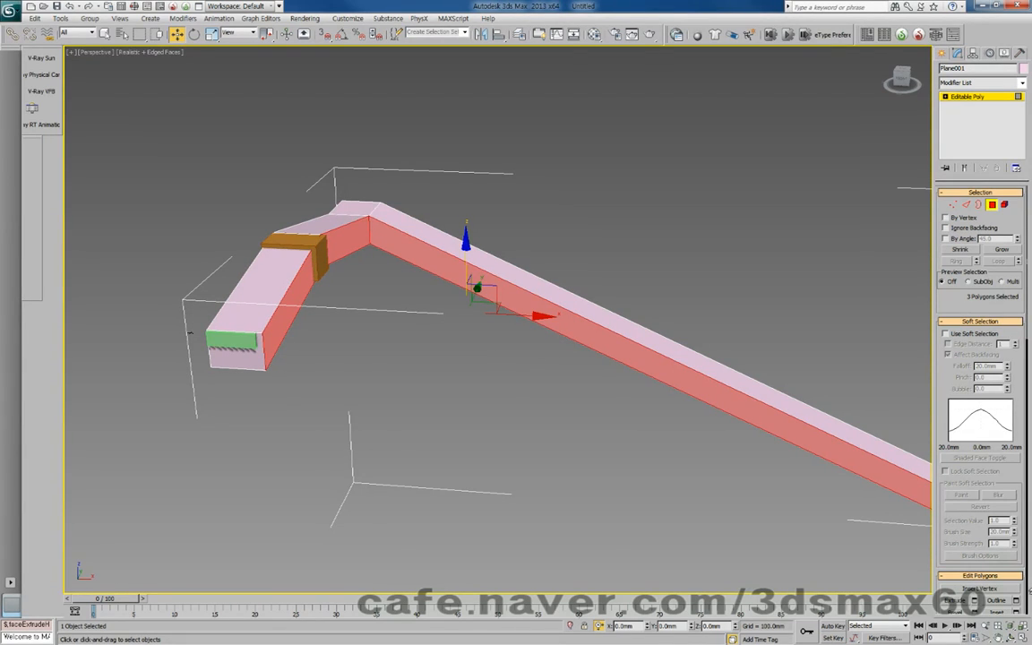
pyautogui.click(959, 602)
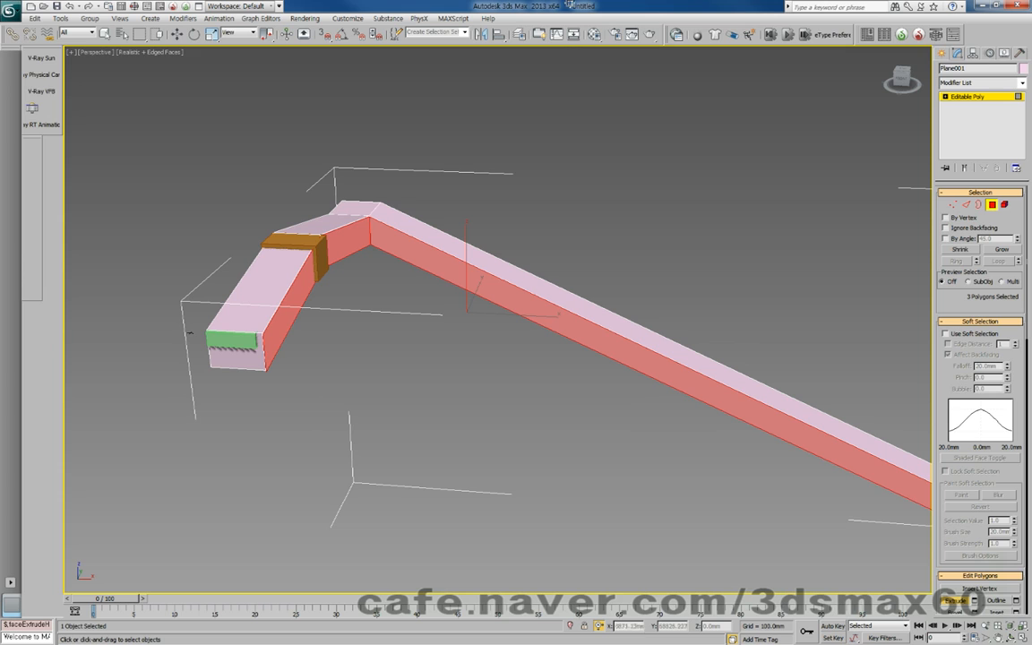
pyautogui.press('w')
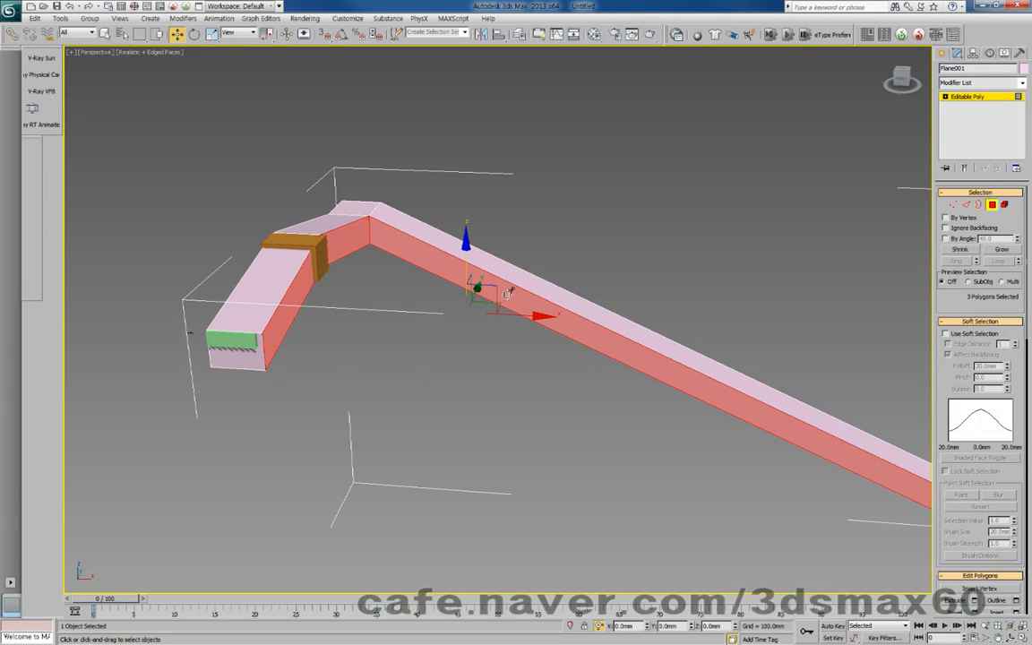
# Extrude the three selected inner side wall polygons slightly outward along their local normals to widen the road's inner edge.
pyautogui.rightClick(507, 290)
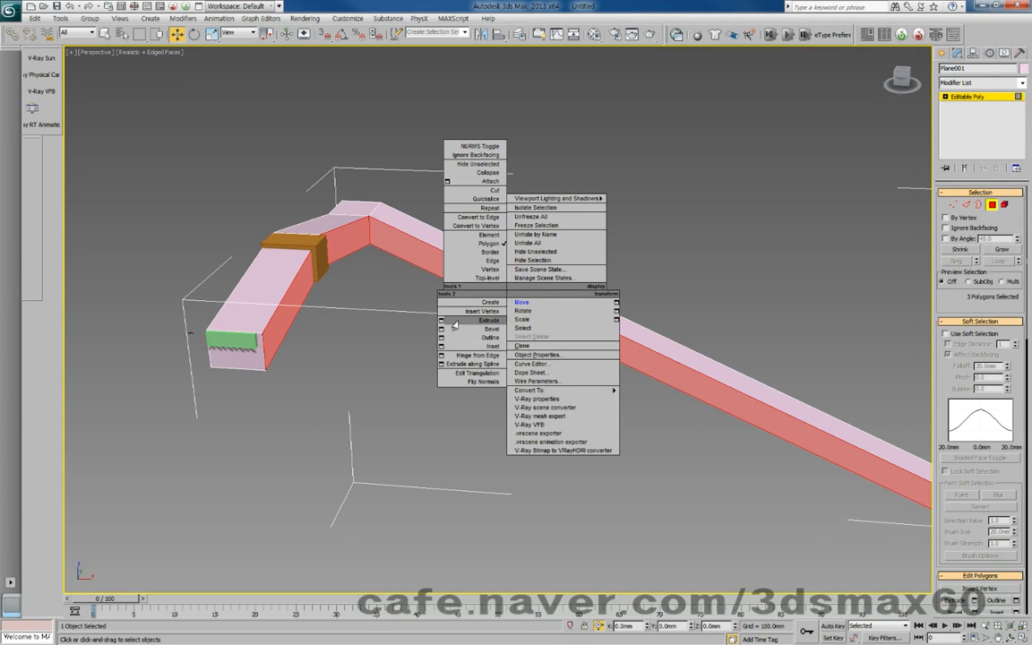
pyautogui.click(443, 321)
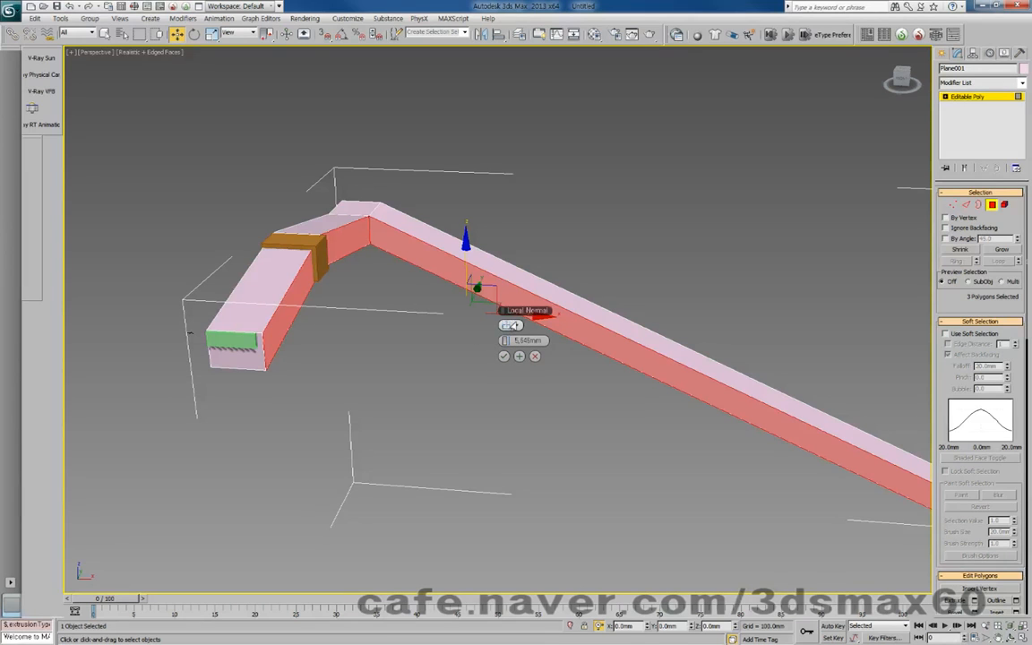
pyautogui.moveTo(508, 341); pyautogui.dragTo(847, 344)
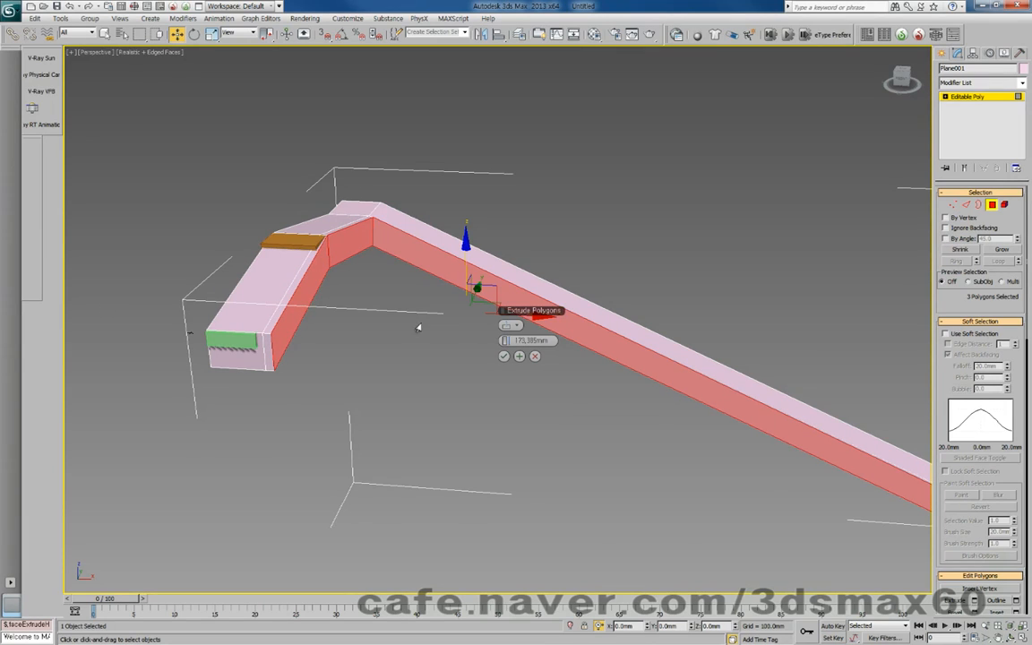
pyautogui.click(504, 355)
# Select the three narrow top polygons of the new strip along the inner side of the road's bend.
pyautogui.hotkey('ctrl', 'r')
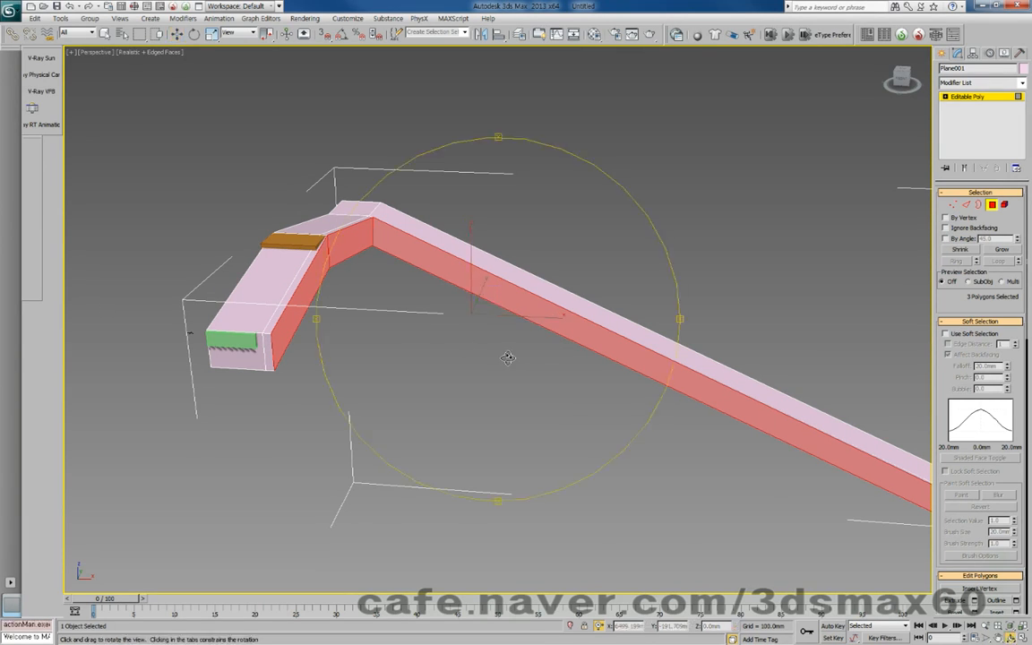
pyautogui.moveTo(546, 362); pyautogui.dragTo(465, 416)
pyautogui.press('w')
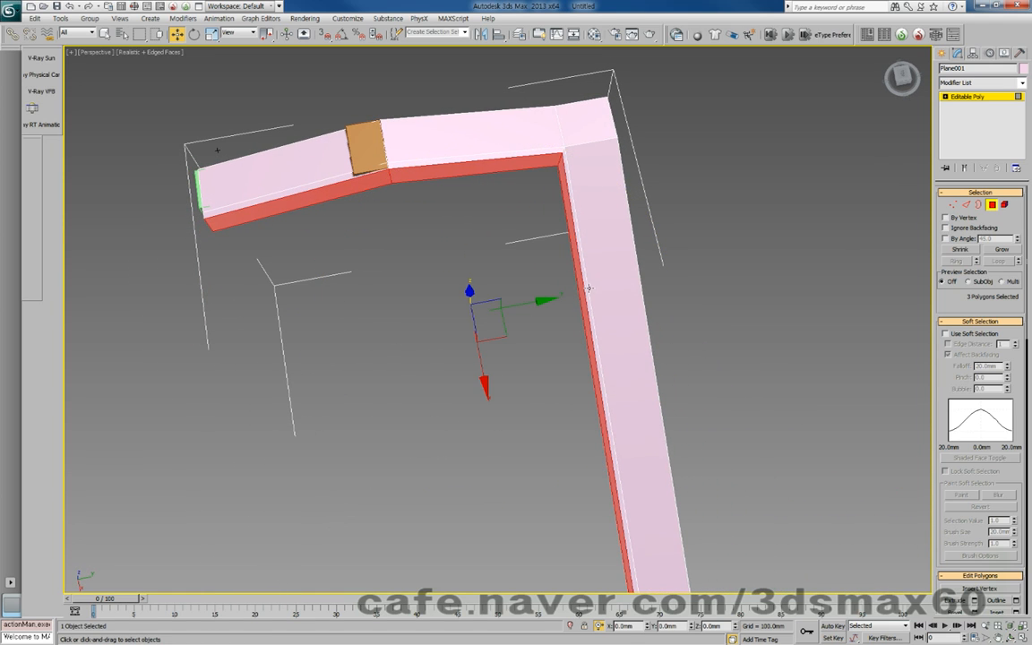
pyautogui.click(588, 288)
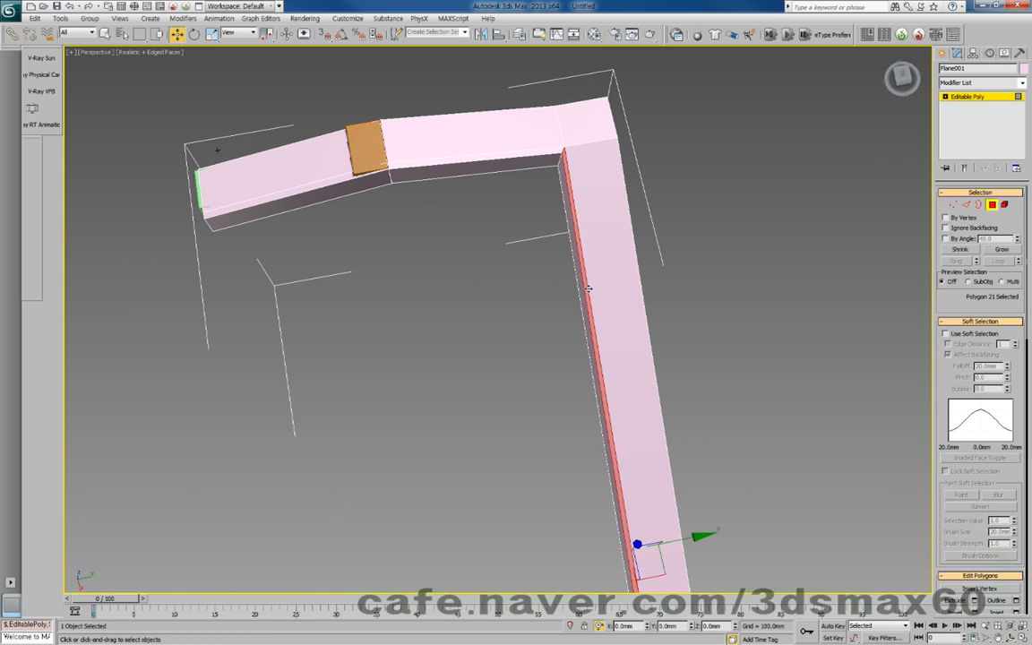
pyautogui.keyDown('ctrl'); pyautogui.click(546, 155); pyautogui.keyUp('ctrl')
pyautogui.keyDown('ctrl'); pyautogui.click(345, 180); pyautogui.keyUp('ctrl')
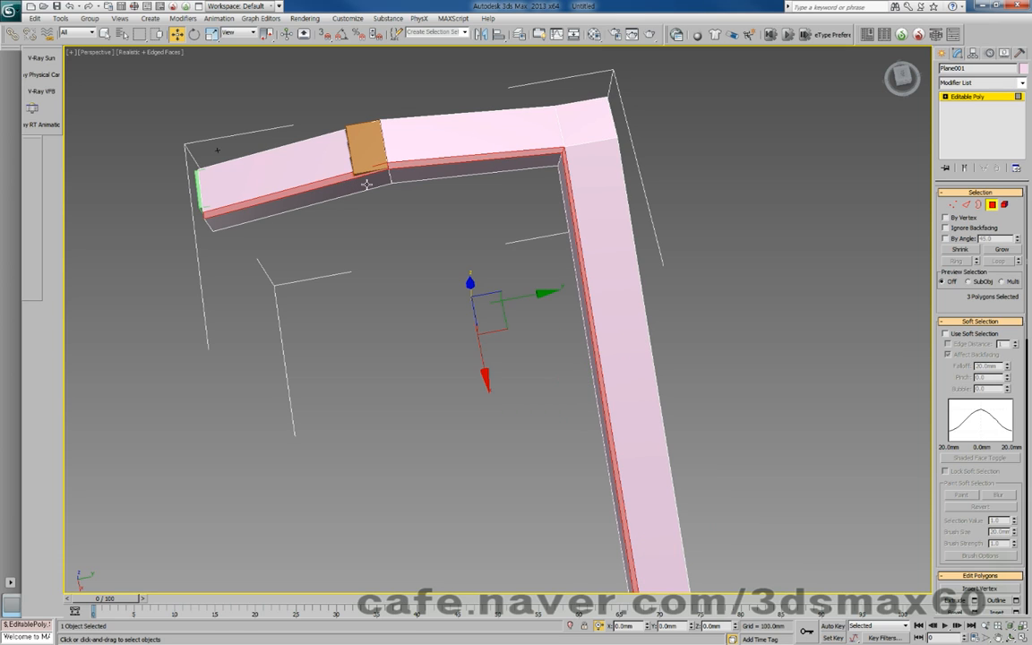
# Extrude the three strip polygons slightly upward to form a low curb along the road's inner edge, and check it from several angles.
pyautogui.hotkey('shift', 'e')
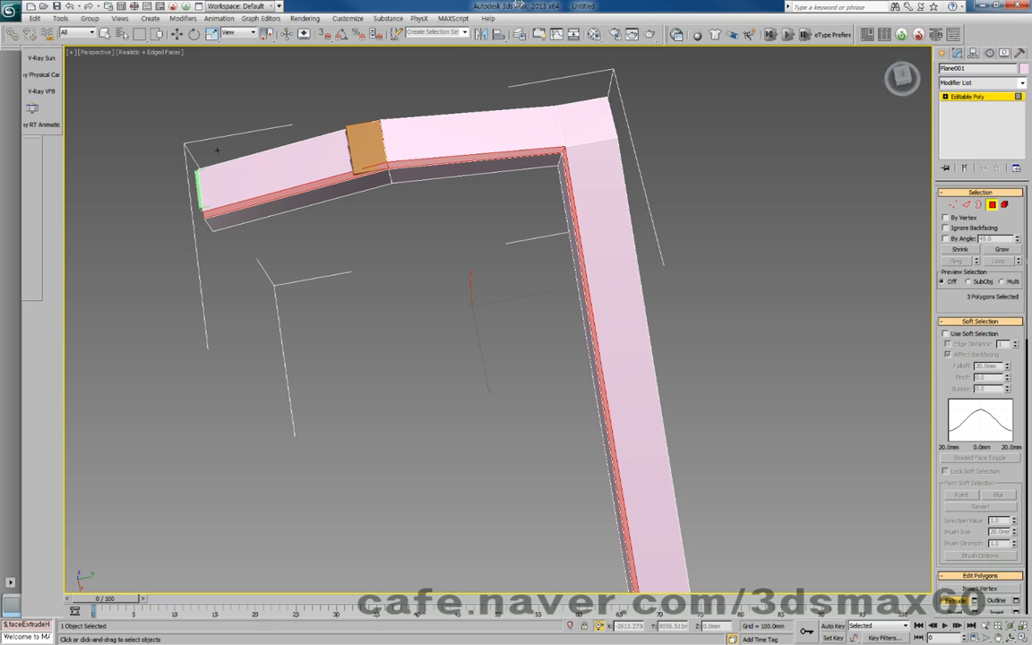
pyautogui.press('l')
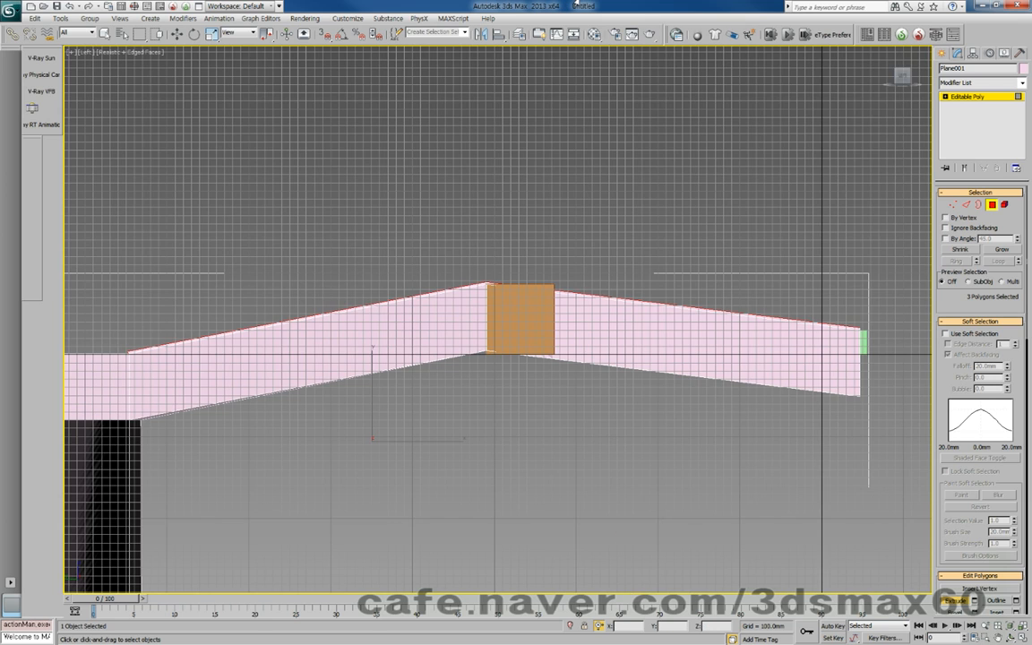
pyautogui.hotkey('ctrl', 'r')
pyautogui.moveTo(536, 294); pyautogui.dragTo(547, 374)
pyautogui.moveTo(509, 361); pyautogui.dragTo(593, 332, button='middle')
pyautogui.rightClick(593, 332)
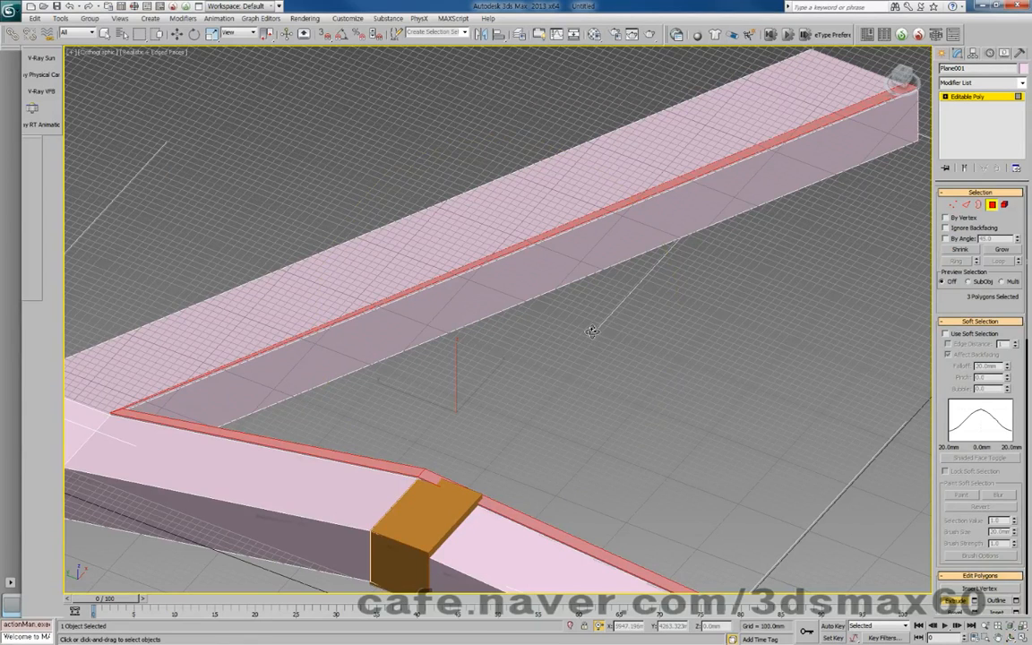
pyautogui.press('p')
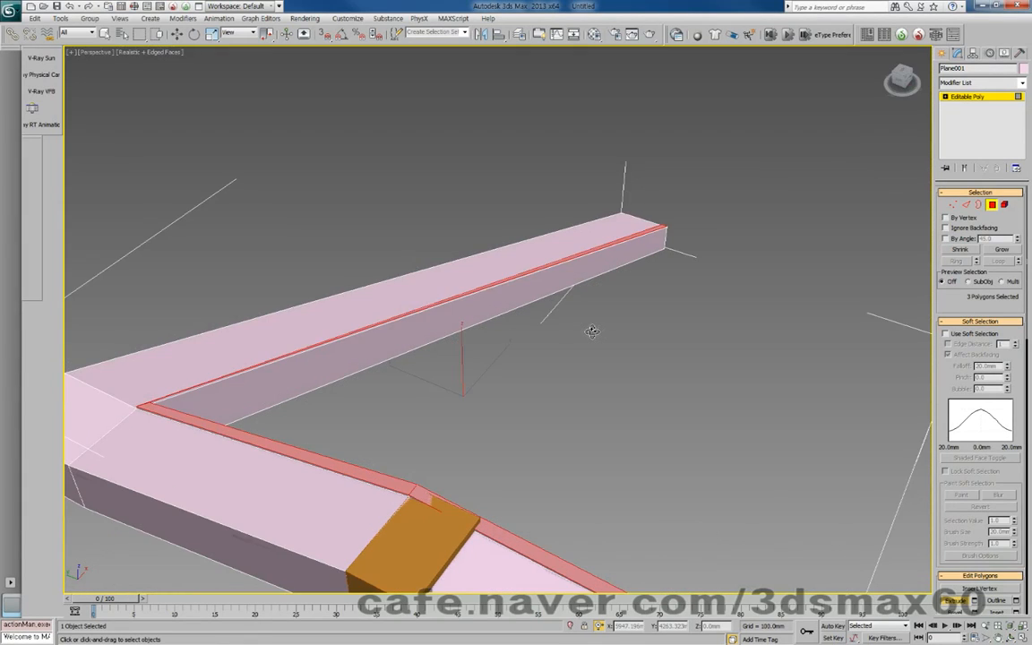
pyautogui.scroll(-5, 545, 351)
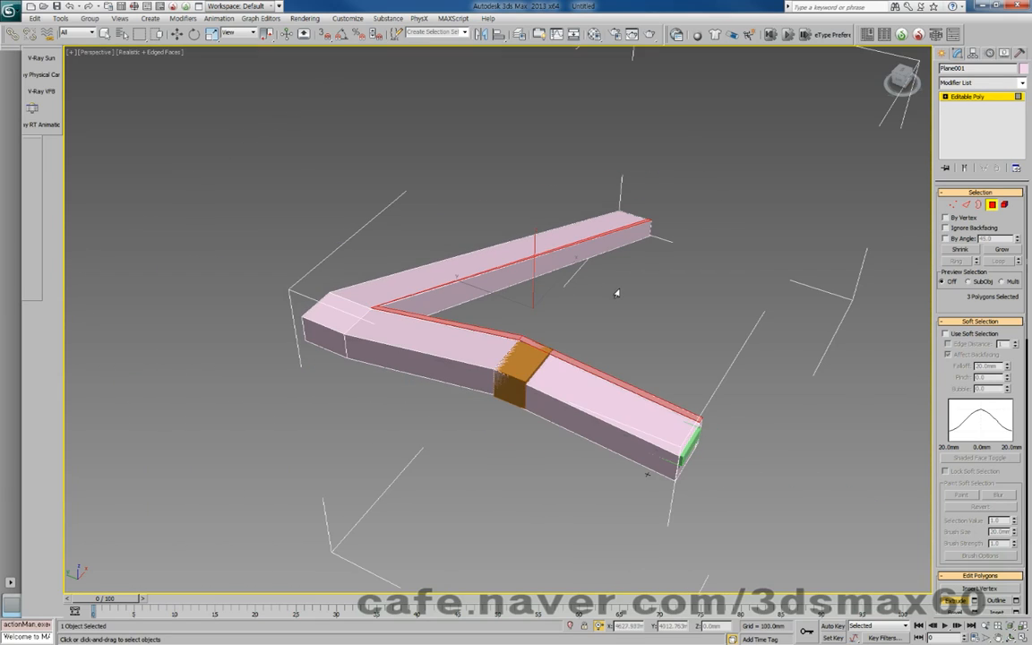